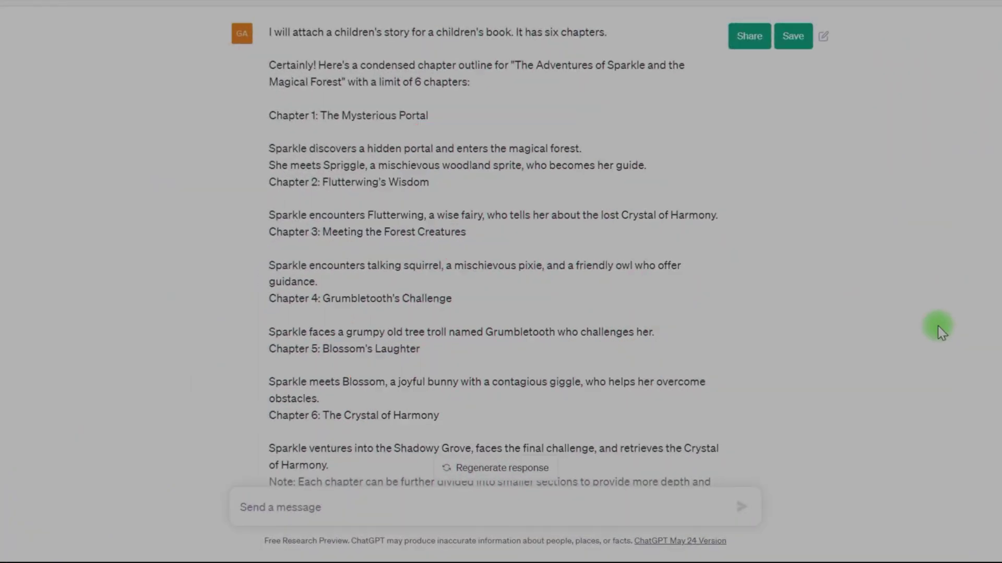
pyautogui.scroll(-20, 938, 326)
pyautogui.scroll(-5, 938, 326)
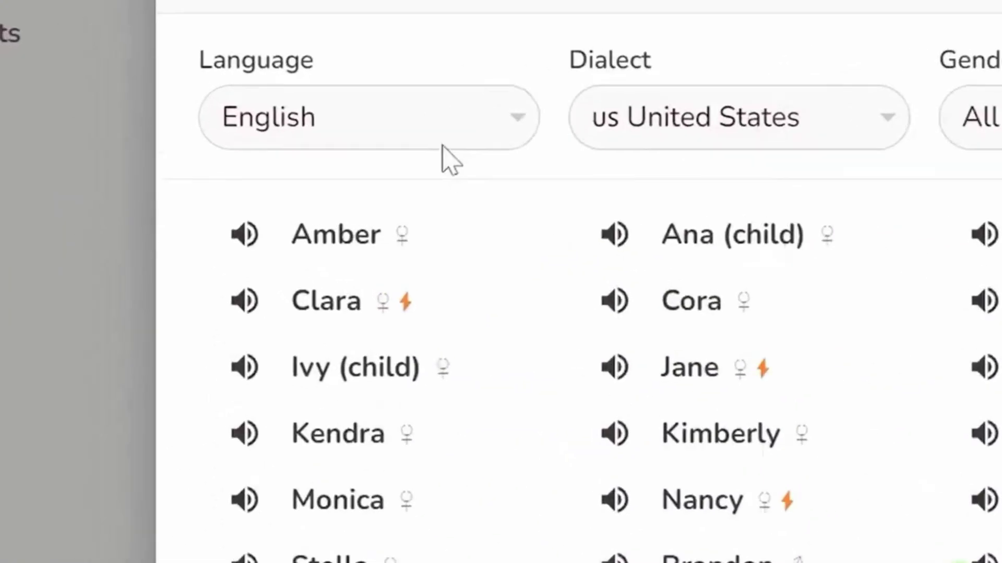
pyautogui.click(413, 141)
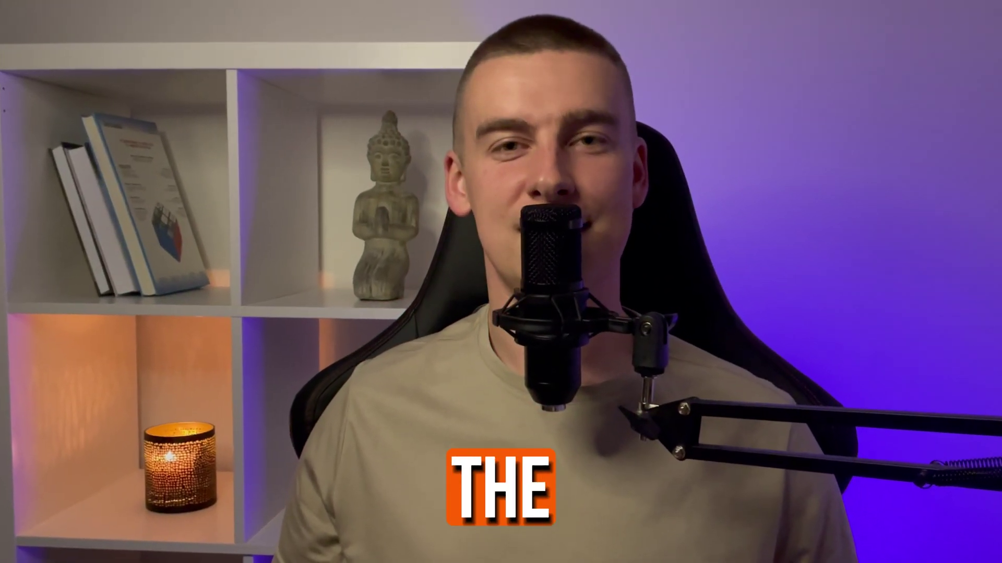
# - Examine the Facts Corridor YouTube channel and browse its most popular Shorts about animals
pyautogui.moveTo(272, 219); pyautogui.dragTo(152, 222)
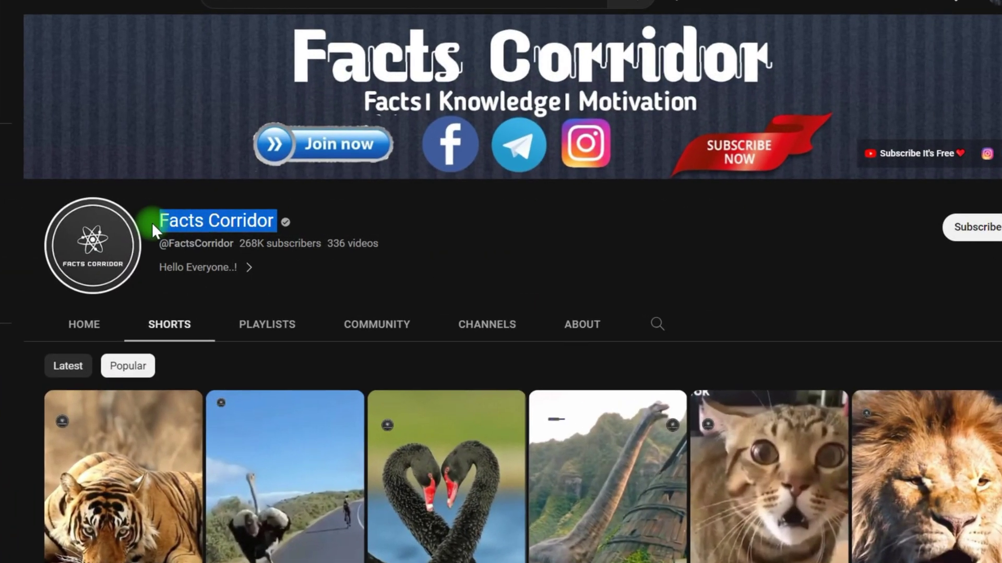
pyautogui.click(430, 224)
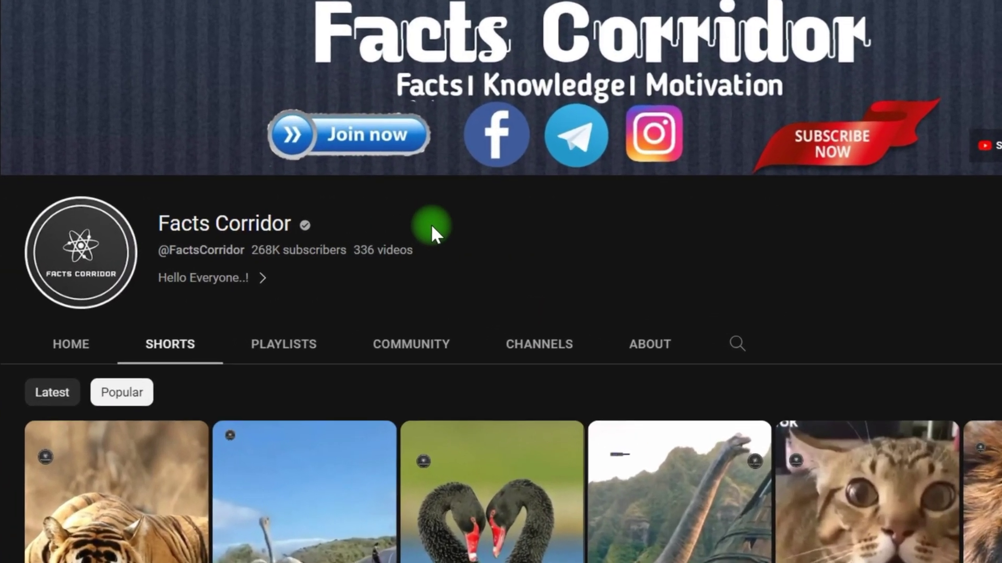
pyautogui.scroll(-10, 331, 268)
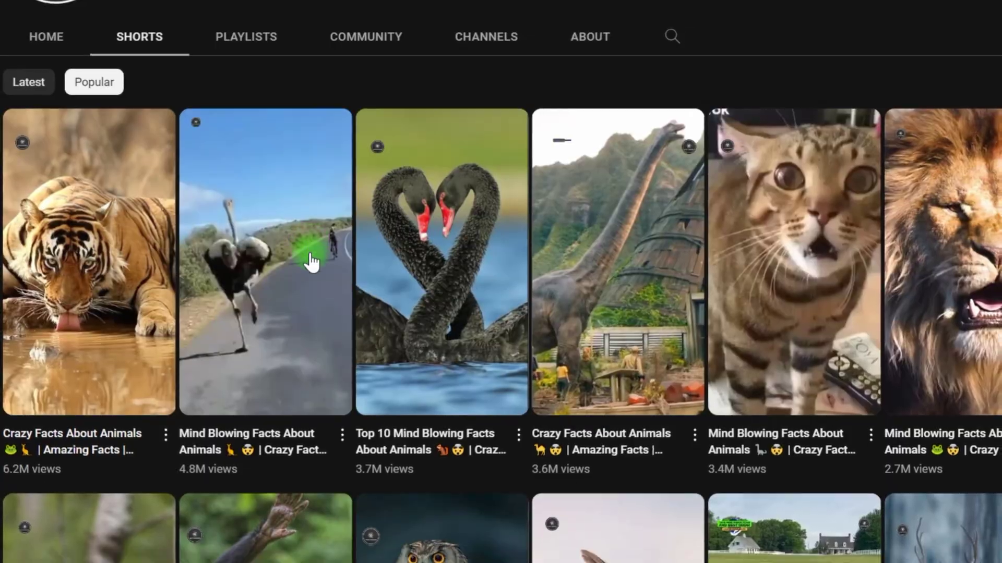
pyautogui.scroll(-5, 312, 260)
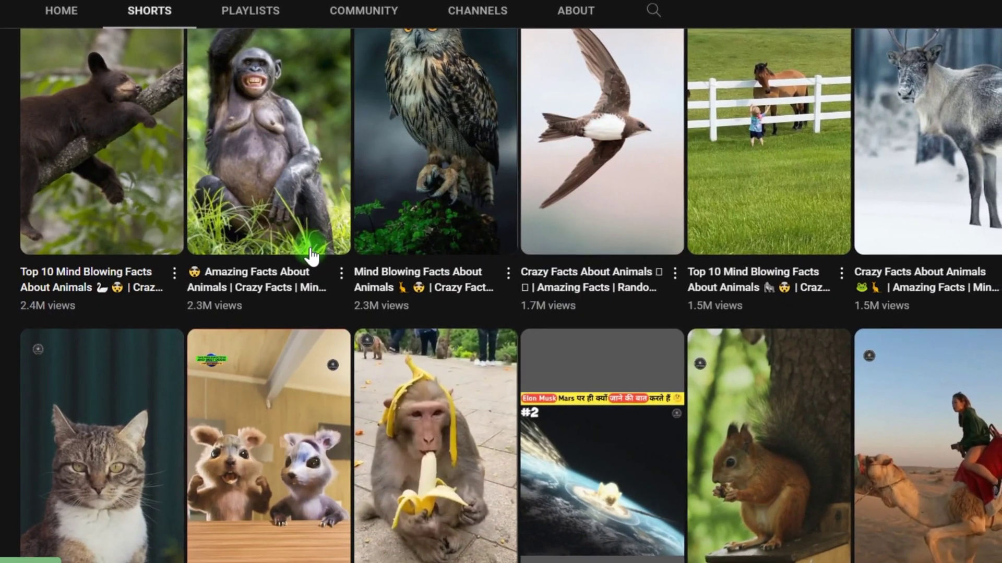
pyautogui.scroll(-5, 311, 259)
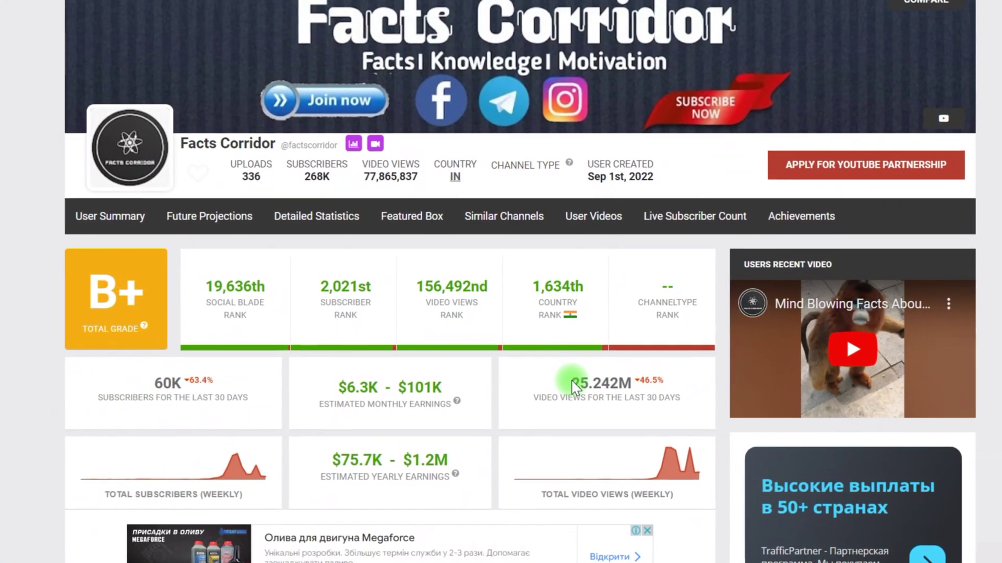
# - Examine Facts Corridor's Social Blade statistics, covering its 30-day views and subscribers, weekly trends and daily estimated earnings
pyautogui.moveTo(574, 385); pyautogui.dragTo(642, 386)
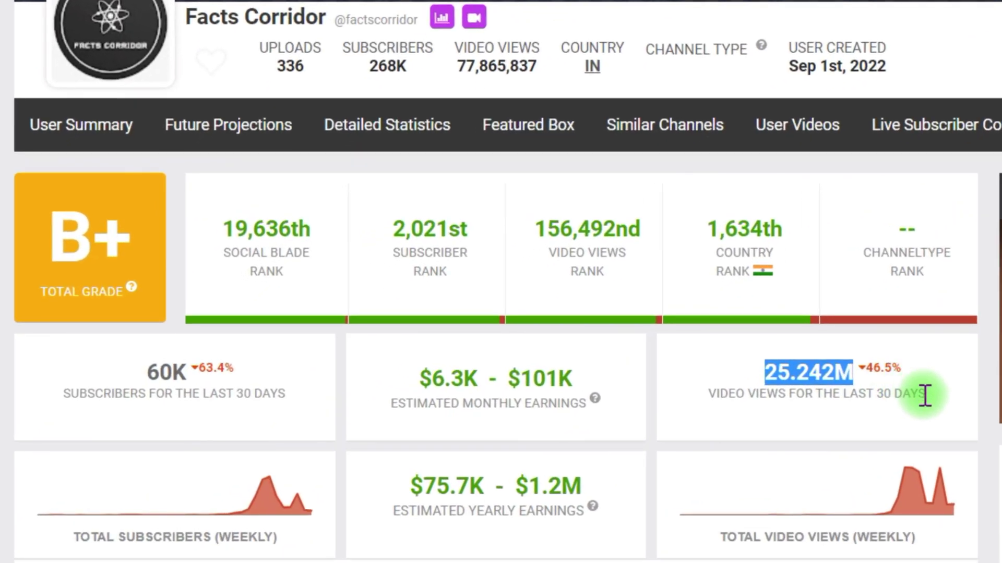
pyautogui.click(682, 414)
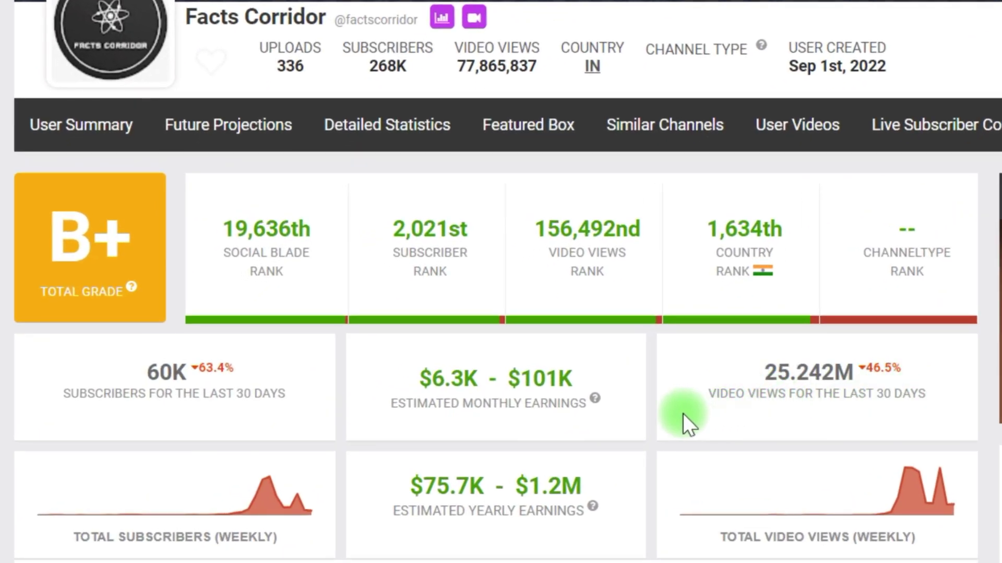
pyautogui.doubleClick(183, 379)
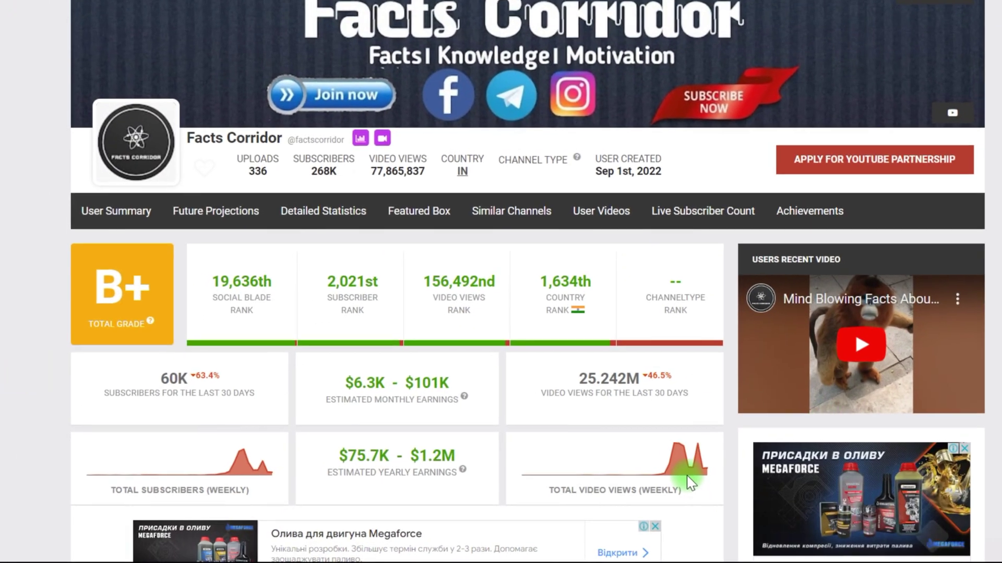
pyautogui.moveTo(664, 471)
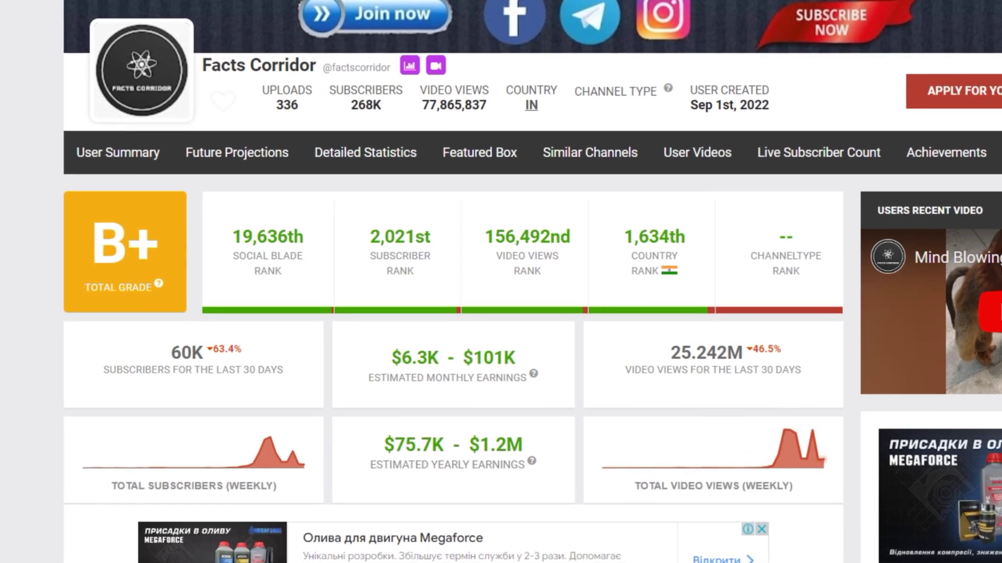
pyautogui.moveTo(232, 474)
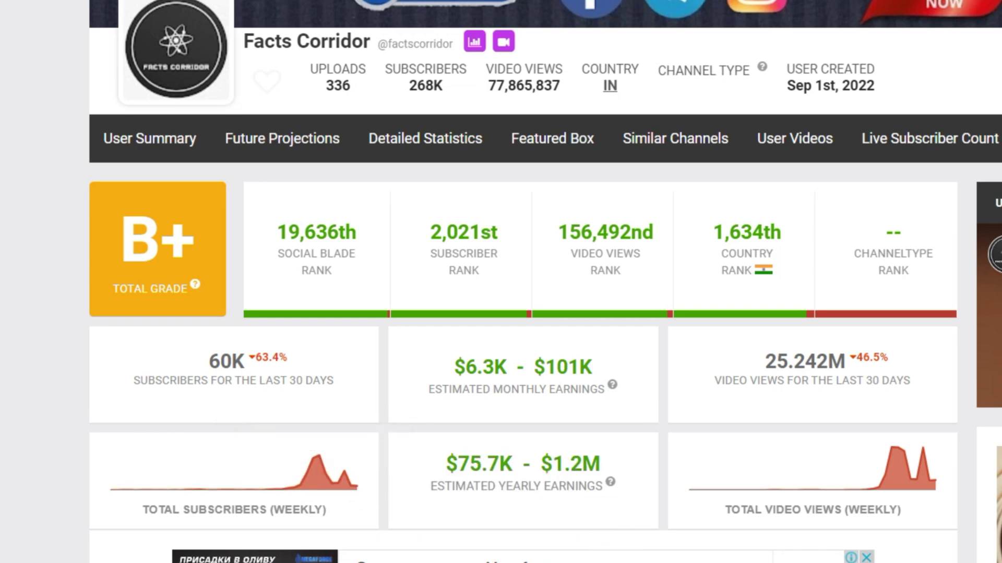
pyautogui.scroll(-15, 943, 428)
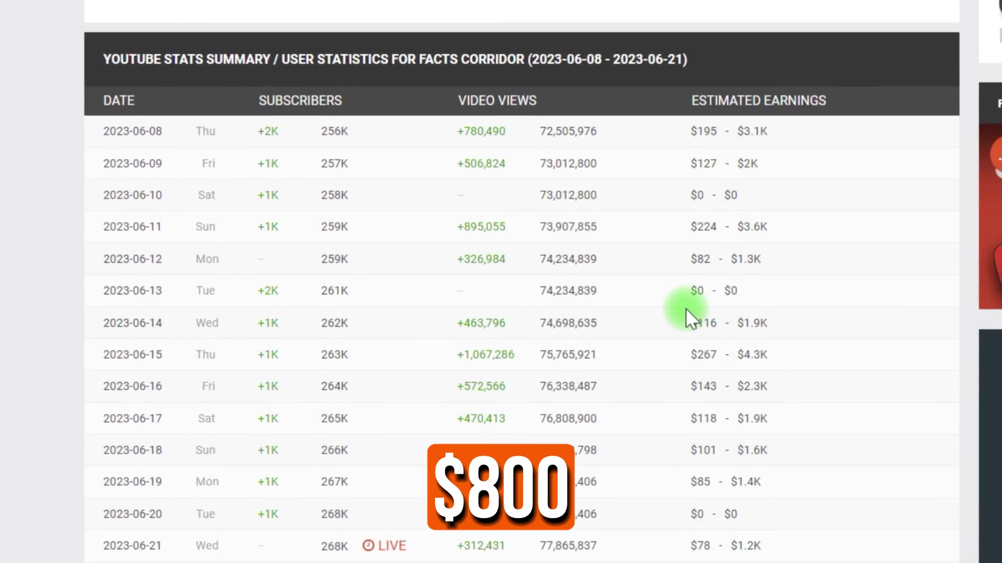
pyautogui.scroll(5, 687, 99)
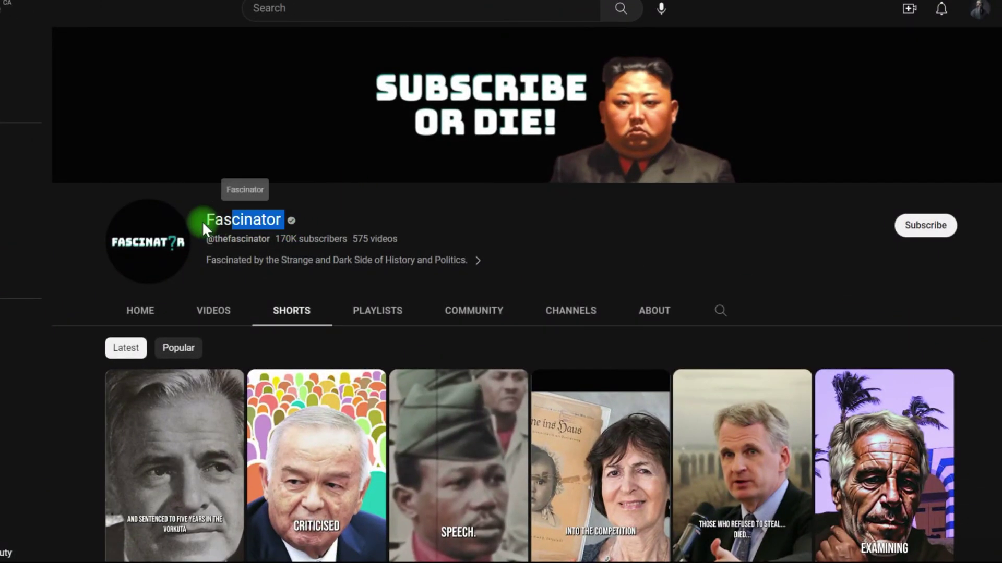
# - Examine the Fascinator channel's Shorts and compare its 30-day video views on Social Blade with those of Facts Corridor
pyautogui.moveTo(202, 221); pyautogui.dragTo(203, 220)
pyautogui.click(339, 218)
pyautogui.scroll(-5, 390, 236)
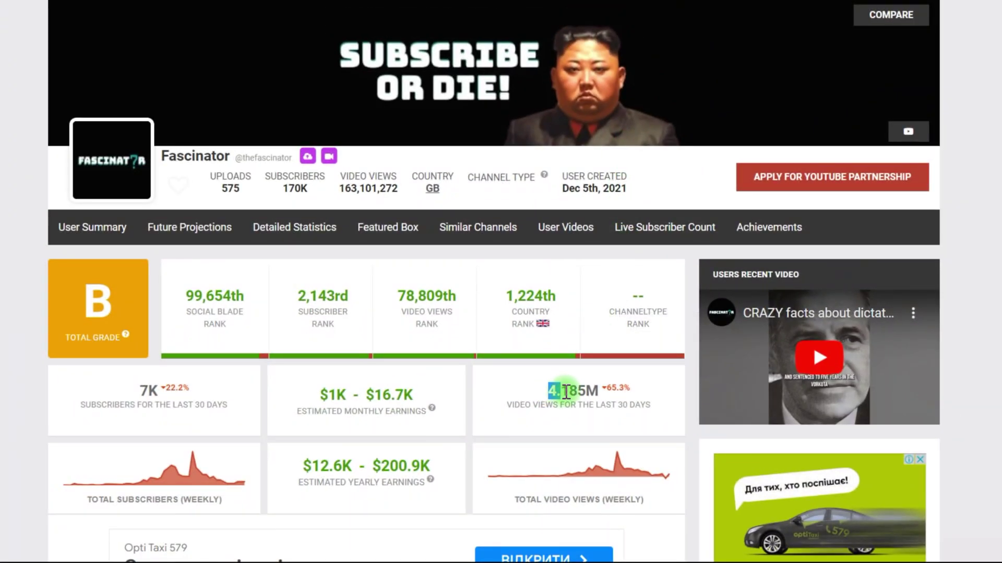
pyautogui.moveTo(565, 392); pyautogui.dragTo(616, 410)
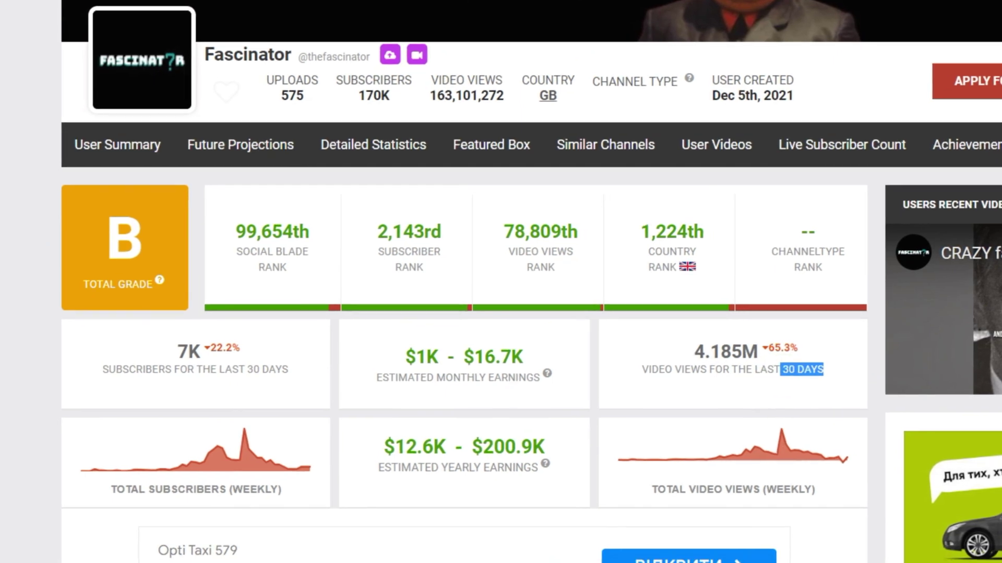
pyautogui.moveTo(168, 463)
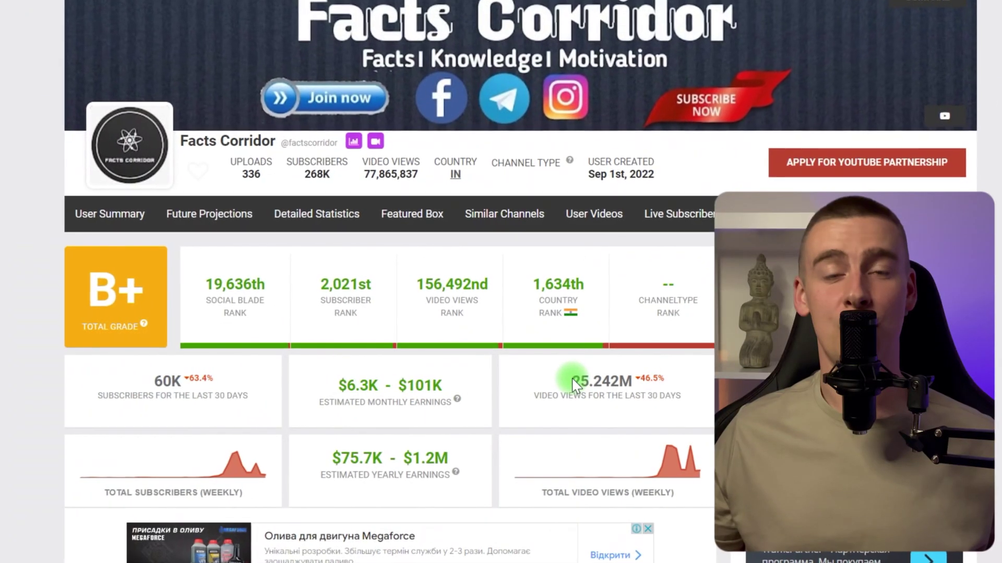
pyautogui.moveTo(574, 381); pyautogui.dragTo(644, 400)
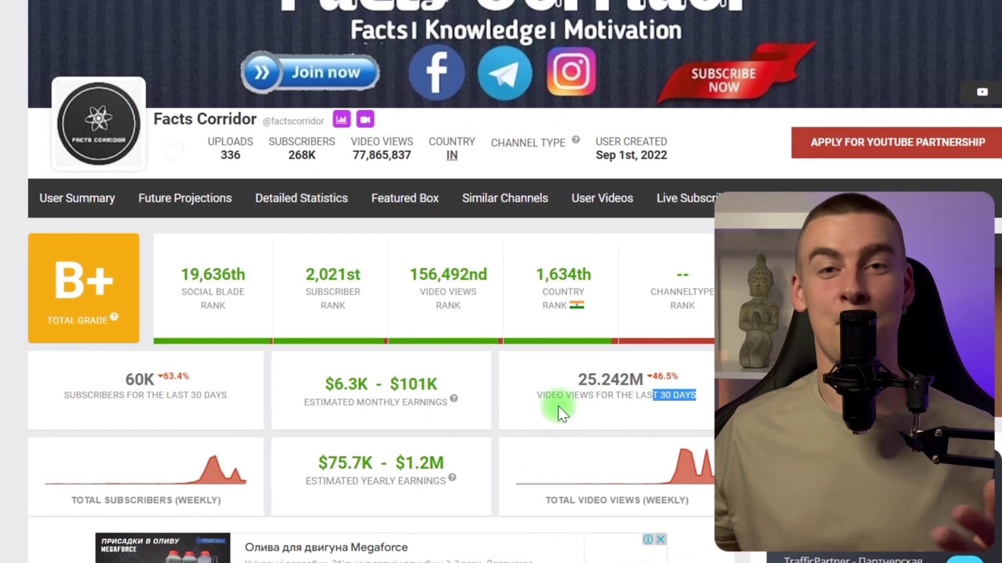
pyautogui.click(519, 409)
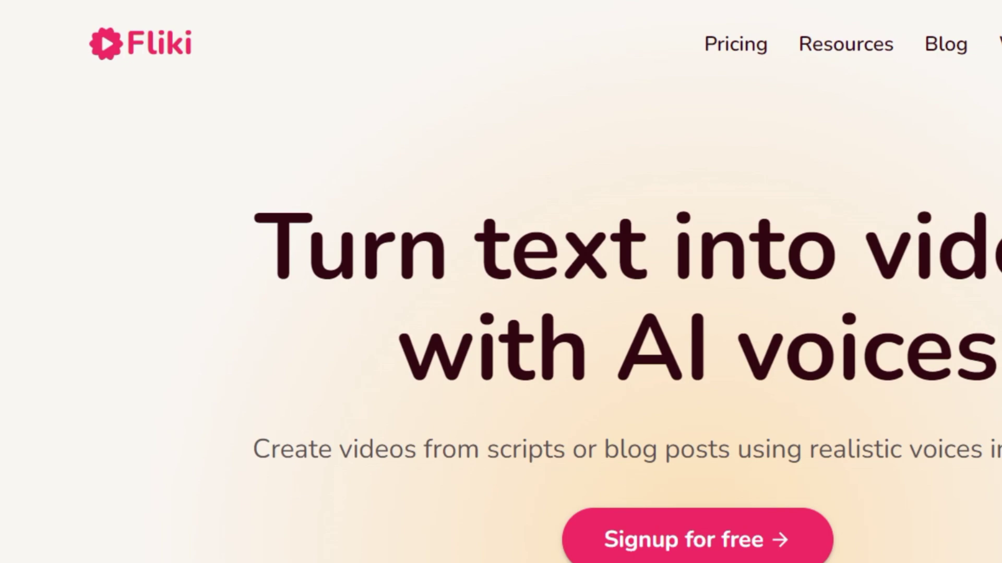
# - Switch to the Fliki website and look over the studio preview on its home page
pyautogui.scroll(-5, 956, 227)
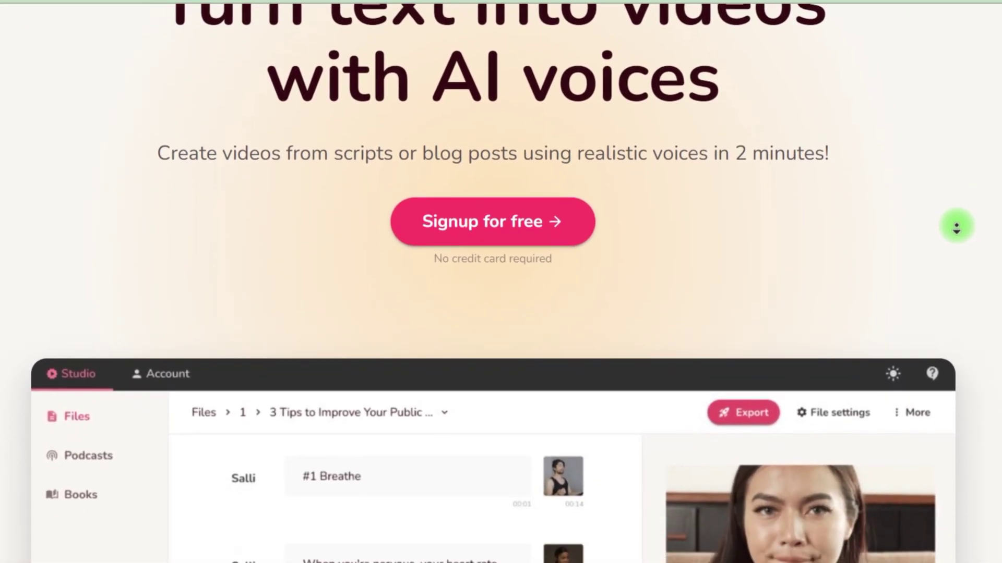
pyautogui.scroll(-5, 957, 228)
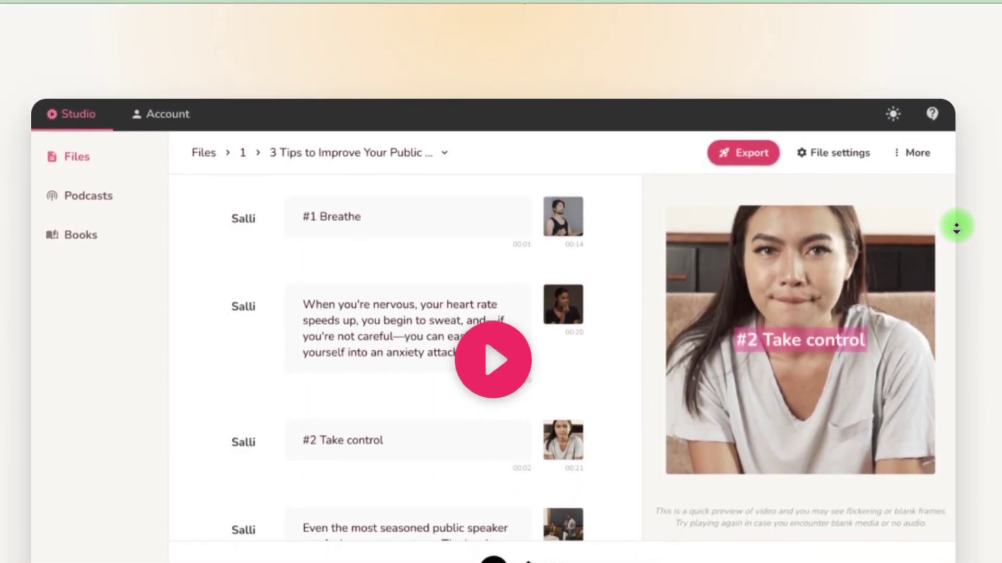
pyautogui.scroll(-3, 956, 228)
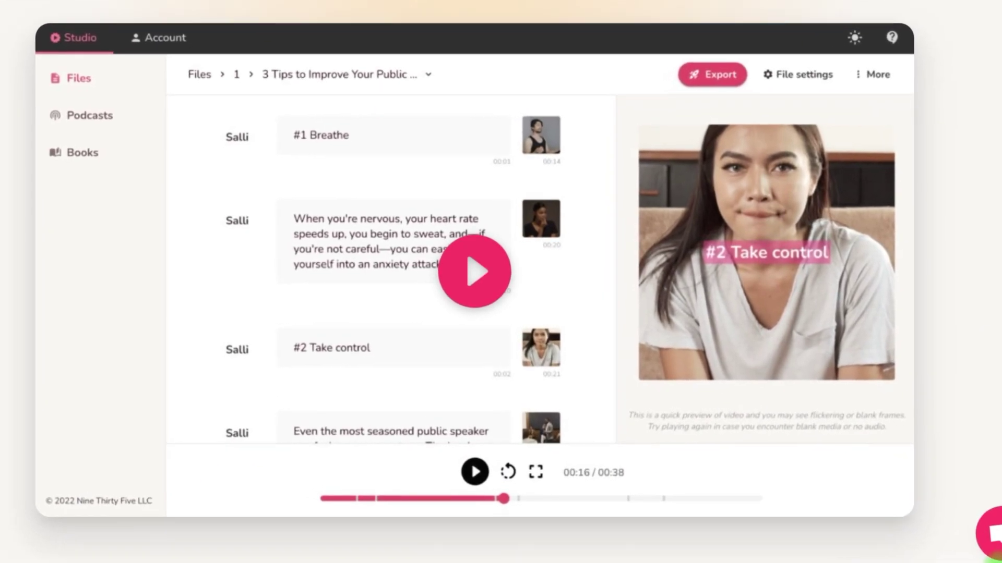
pyautogui.scroll(8, 967, 392)
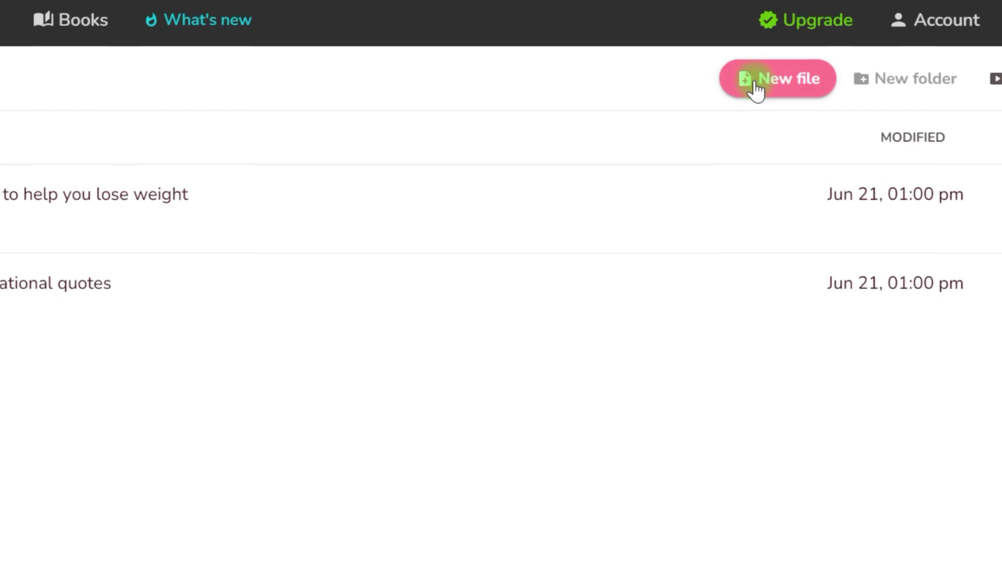
# - Create a new Fliki video file named "Animal Facts" with English as its language
pyautogui.click(696, 92)
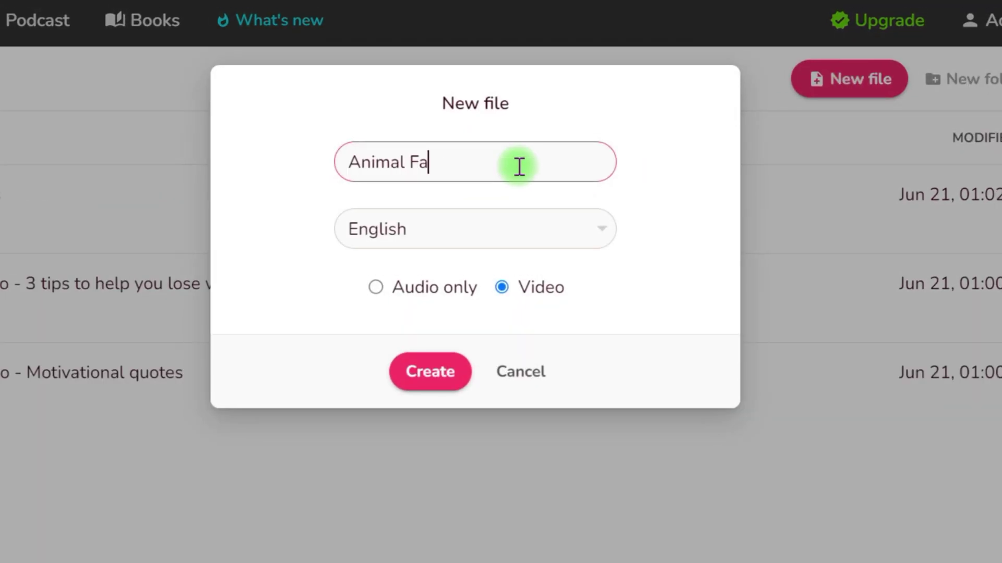
pyautogui.click(474, 229)
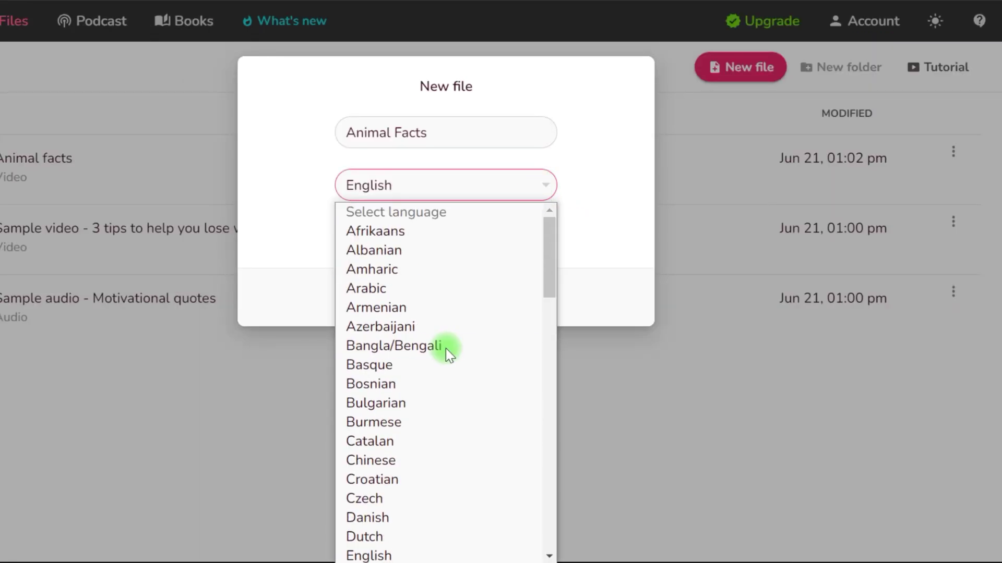
pyautogui.click(650, 303)
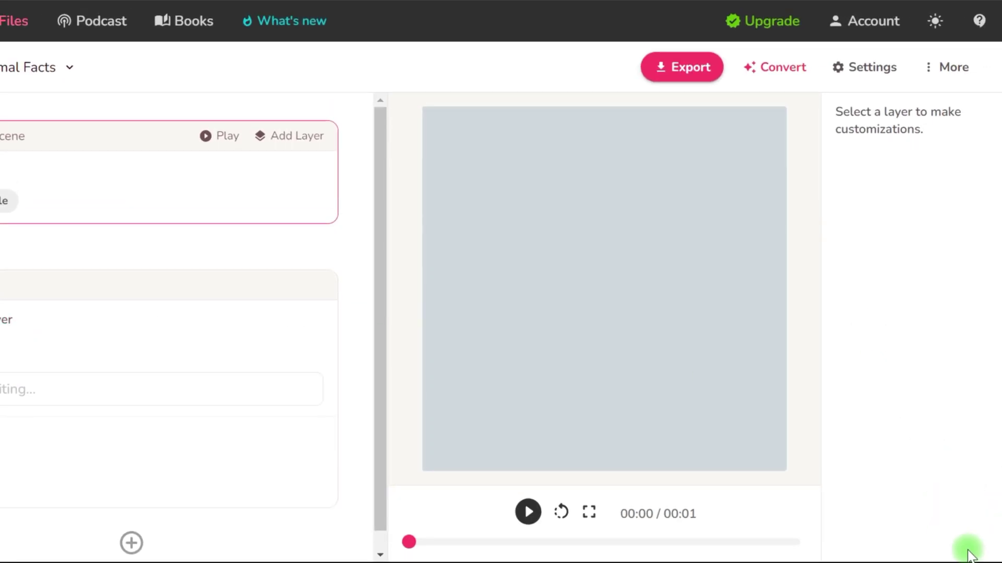
# - Set the video size to Portrait (Instagram, TikTok, YouTube, Facebook) and save the file format
pyautogui.click(872, 69)
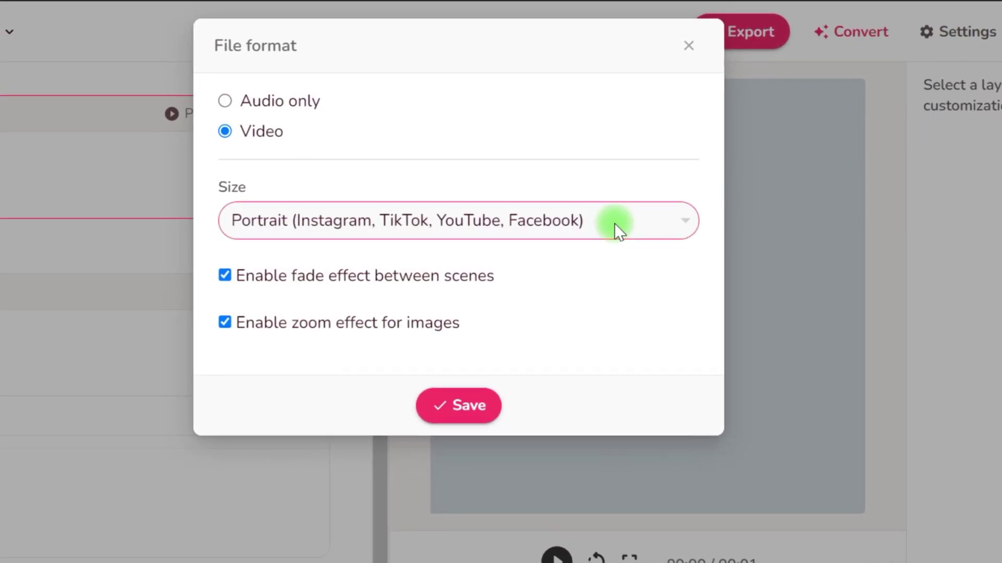
pyautogui.click(614, 223)
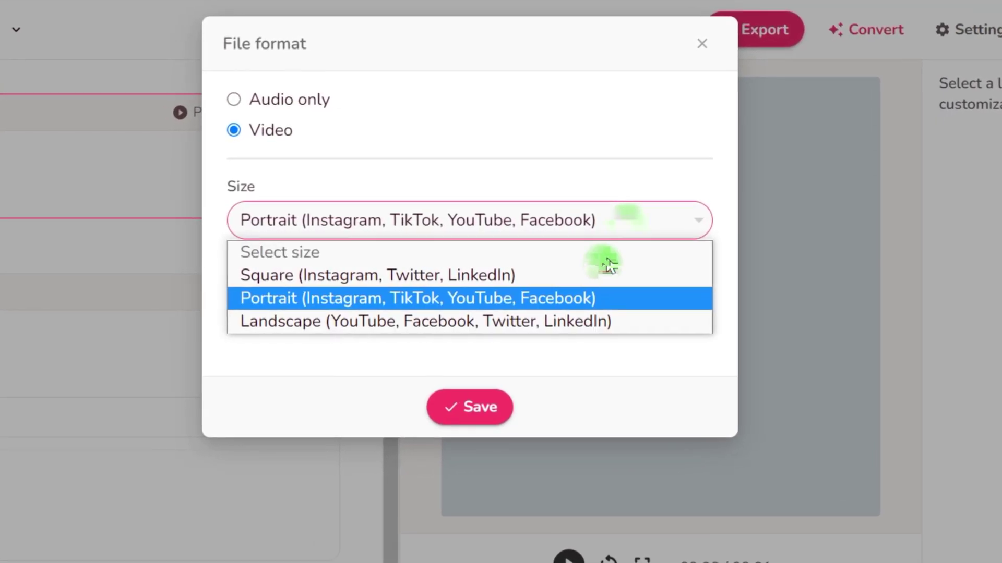
pyautogui.click(455, 399)
pyautogui.click(501, 404)
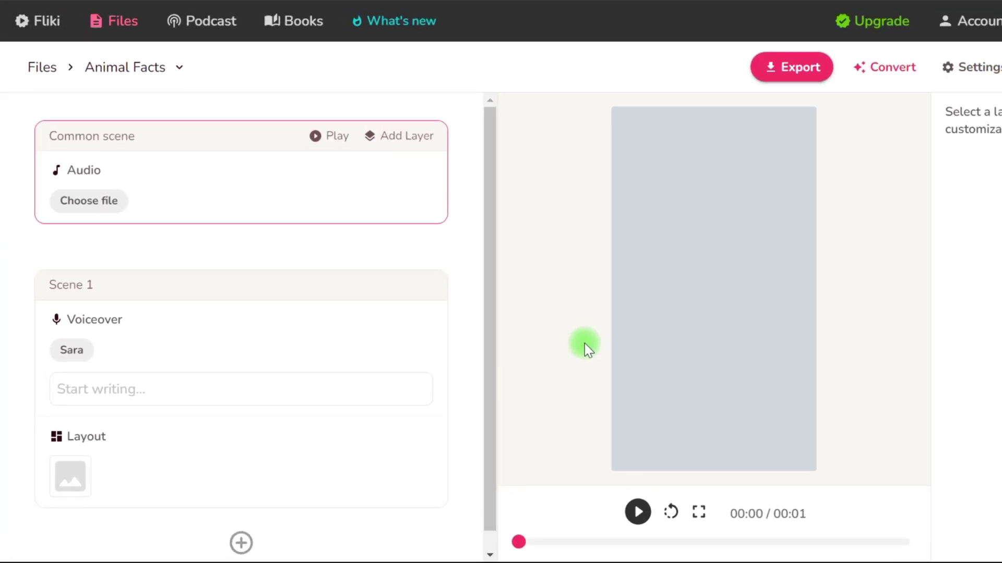
# - Generate a short, default-style video with Idea to video from "3 crazy animal facts you didn't know about. (Write about big cats)"
pyautogui.click(882, 73)
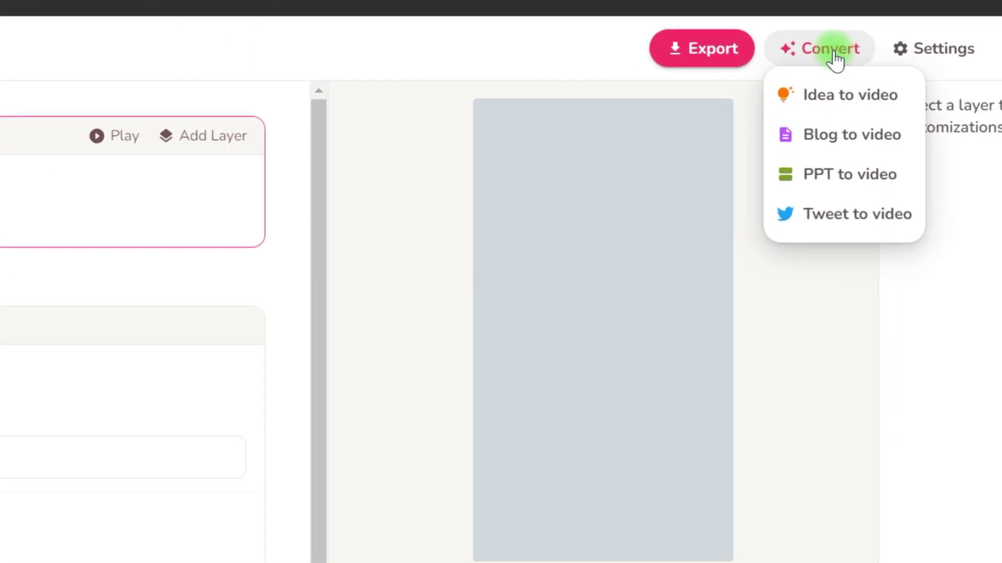
pyautogui.click(835, 97)
pyautogui.click(444, 164)
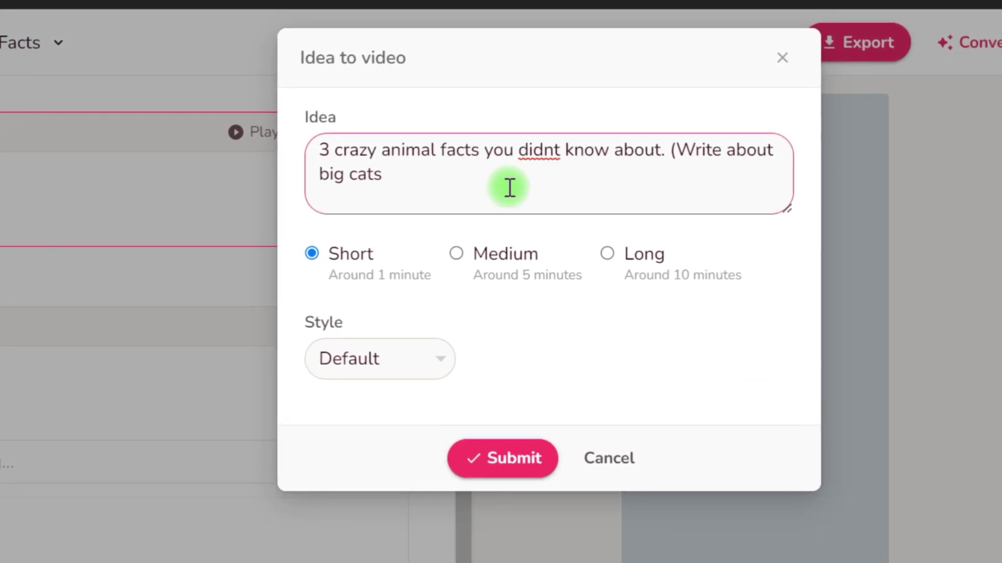
pyautogui.click(512, 470)
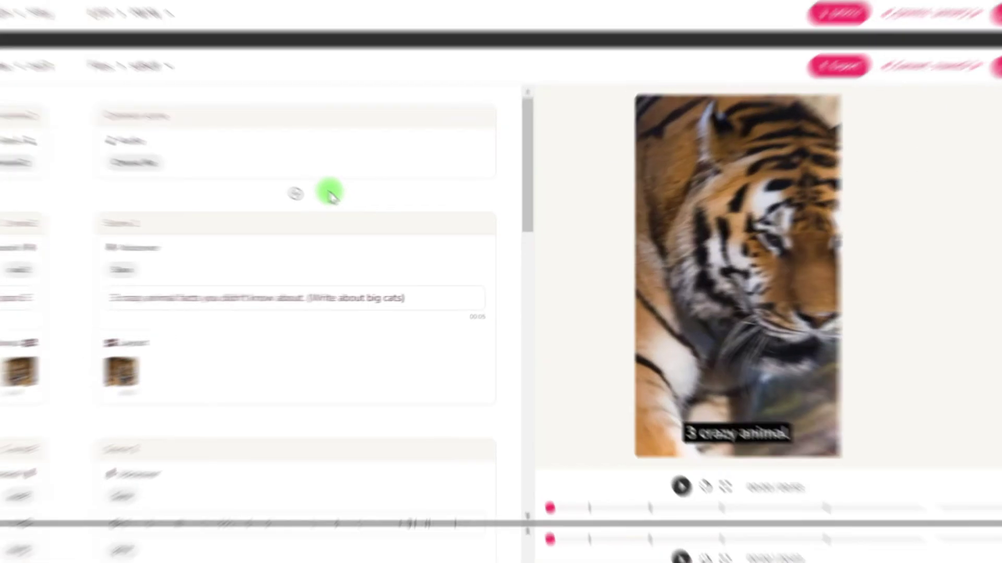
# - Review the voiceover scripts and layouts of the generated scenes and select the Scene 2 voiceover
pyautogui.scroll(-20, 265, 209)
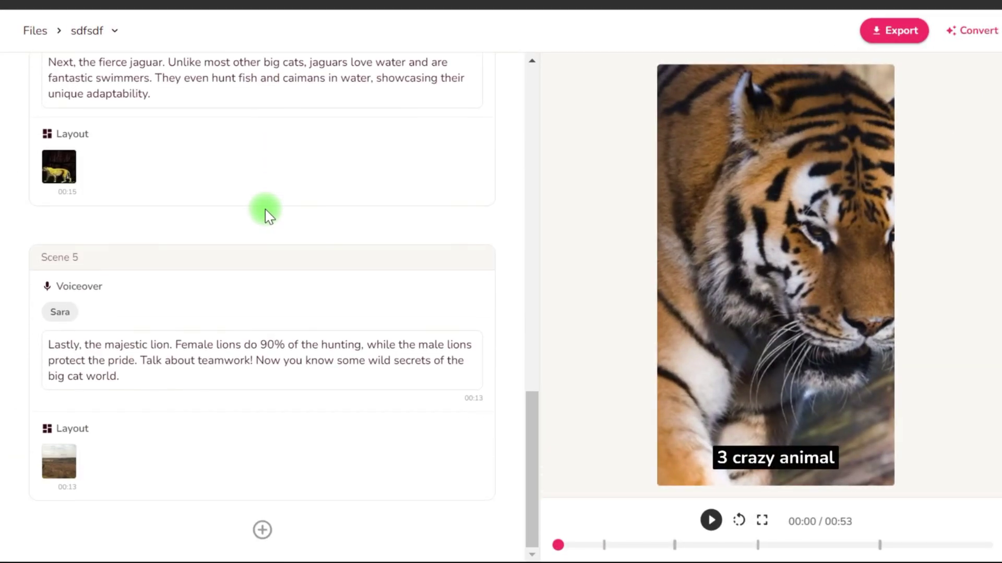
pyautogui.scroll(15, 262, 210)
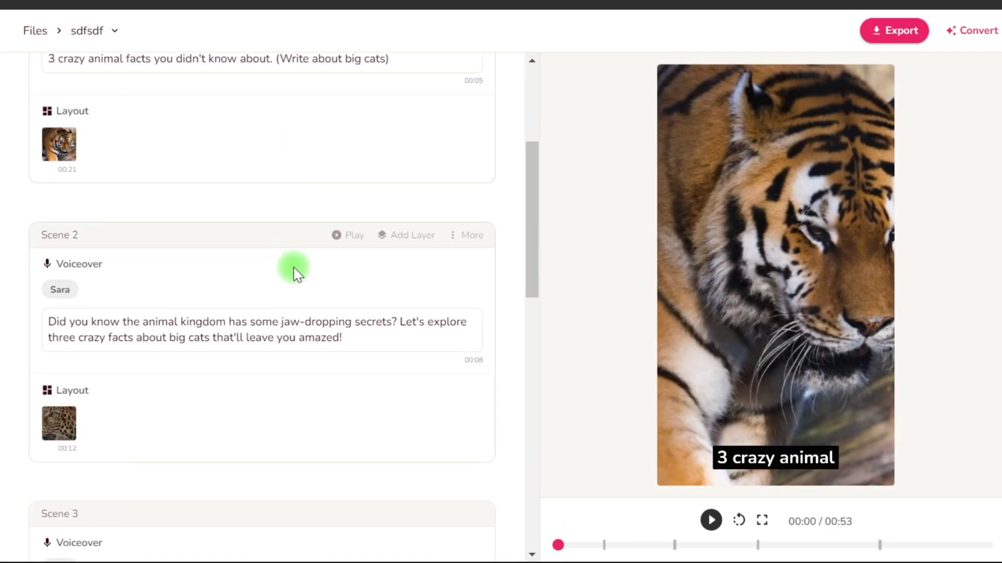
pyautogui.click(397, 324)
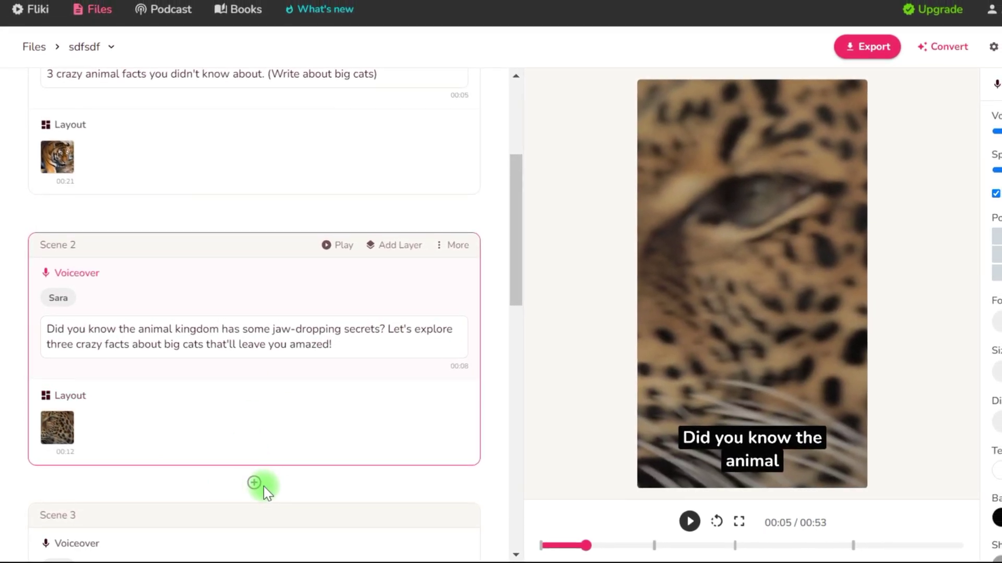
# - Add a scene after Scene 2 with the voiceover "Let's explore three crazy facts about big cats that'll leave you amazed!"
pyautogui.moveTo(386, 331); pyautogui.dragTo(384, 347)
pyautogui.press('Return')
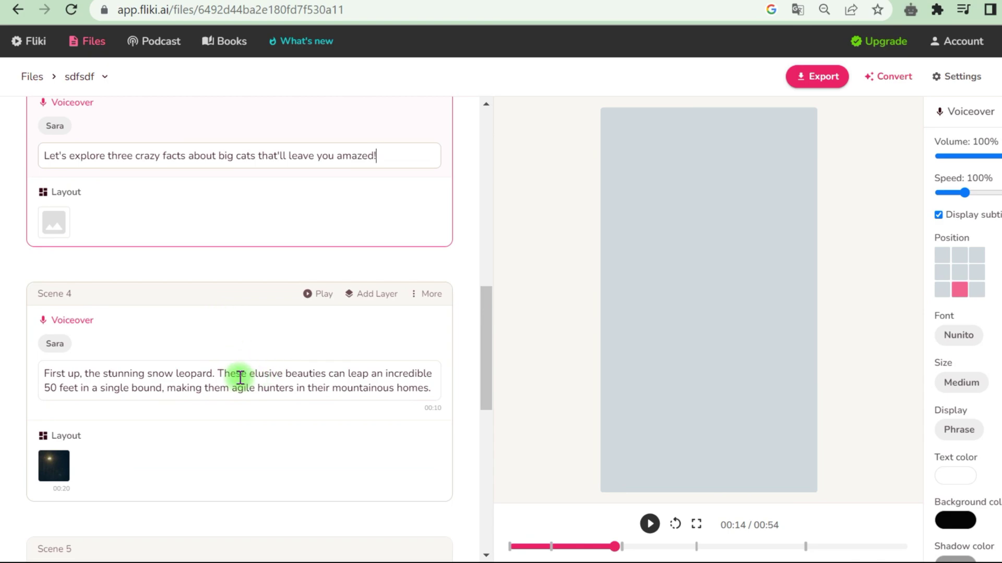
# - Move "They even hunt fish and caimans in water, showcasing their unique adaptability." from the Scene 5 voiceover into a new scene after it
pyautogui.scroll(-4, 240, 379)
pyautogui.moveTo(140, 420); pyautogui.dragTo(159, 438)
pyautogui.hotkey('ctrl', 'c')
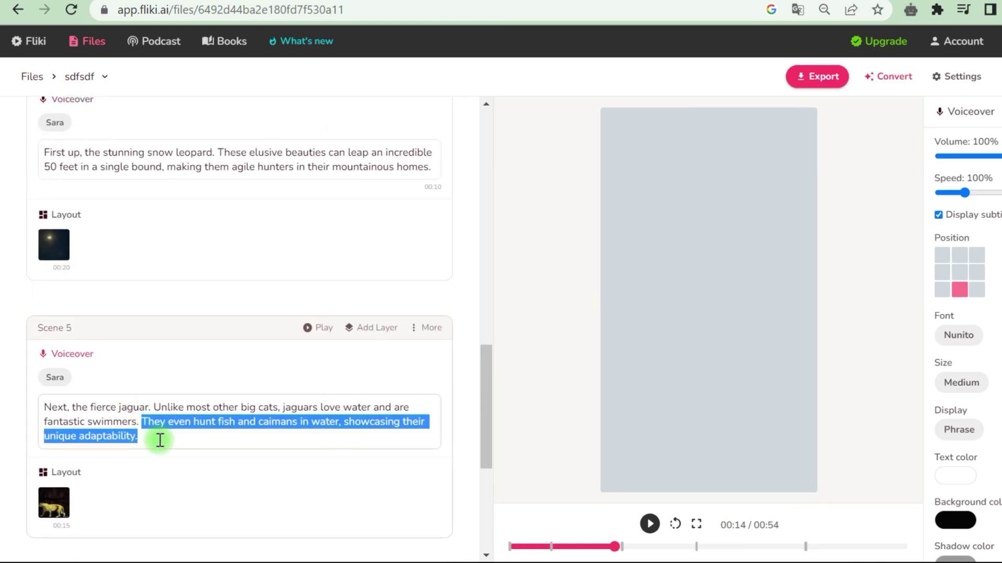
pyautogui.press('BackSpace')
pyautogui.hotkey('ctrl', 'v')
pyautogui.scroll(-4, 189, 411)
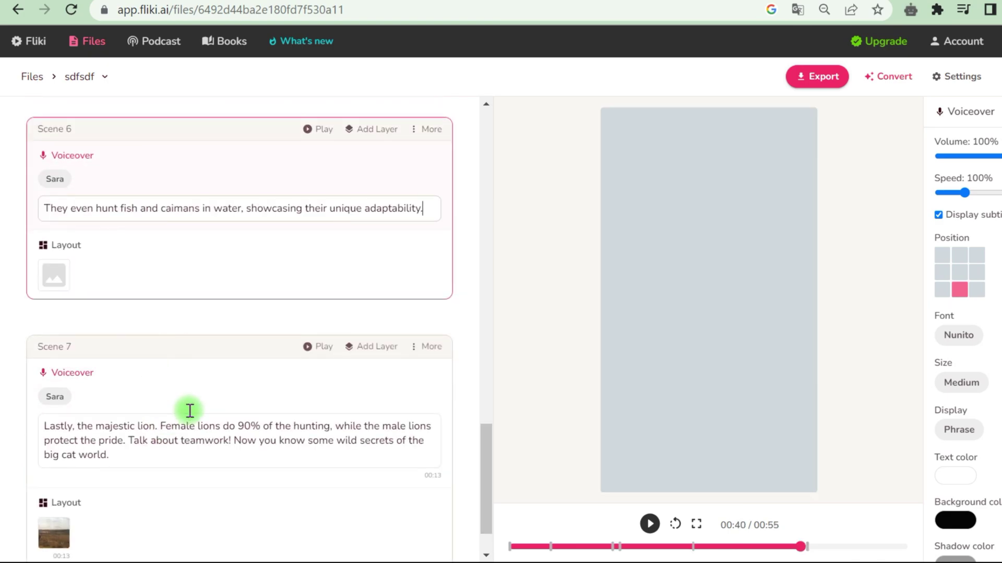
# - Move "Talk about teamwork! Now you know some wild secrets of the big cat world." from the lion scene's voiceover into a new final scene
pyautogui.hotkey('ctrl', 'x')
pyautogui.scroll(-1, 242, 522)
pyautogui.click(241, 532)
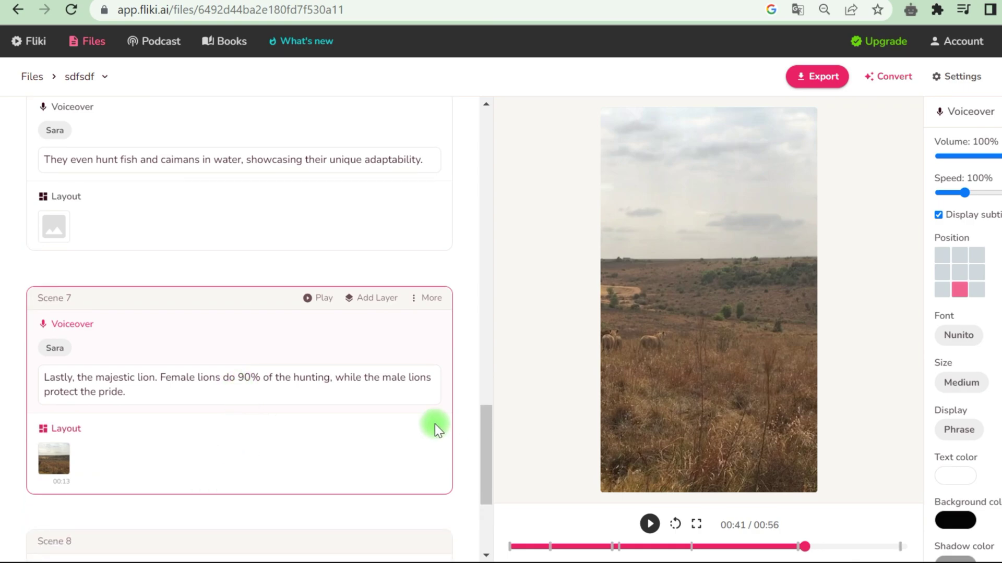
pyautogui.scroll(-4, 313, 418)
pyautogui.click(170, 412)
pyautogui.hotkey('ctrl', 'v')
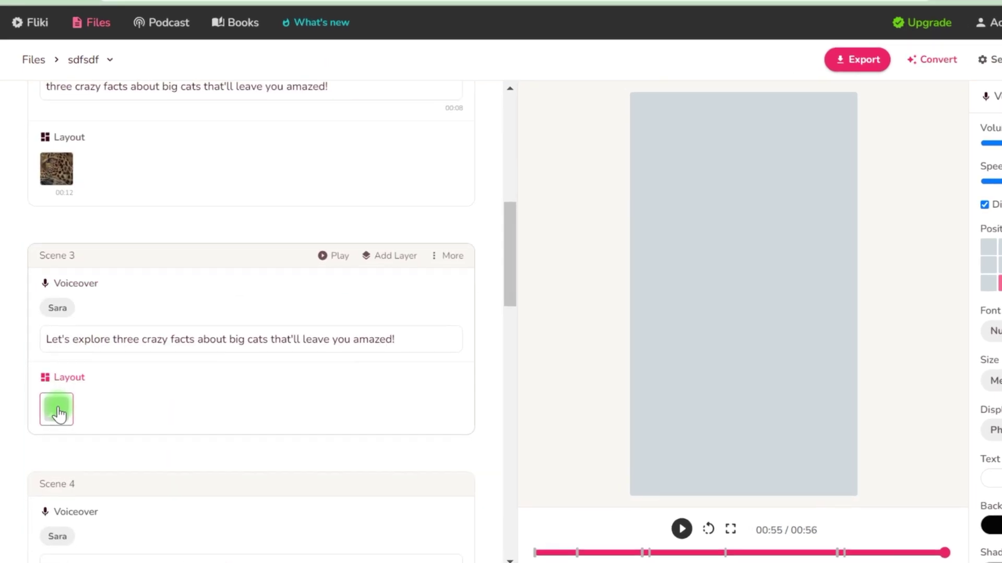
# - Search the stock videos for "cheetah" and use the unlocked 12-second Pixabay clip as the Scene 3 layout media
pyautogui.click(53, 410)
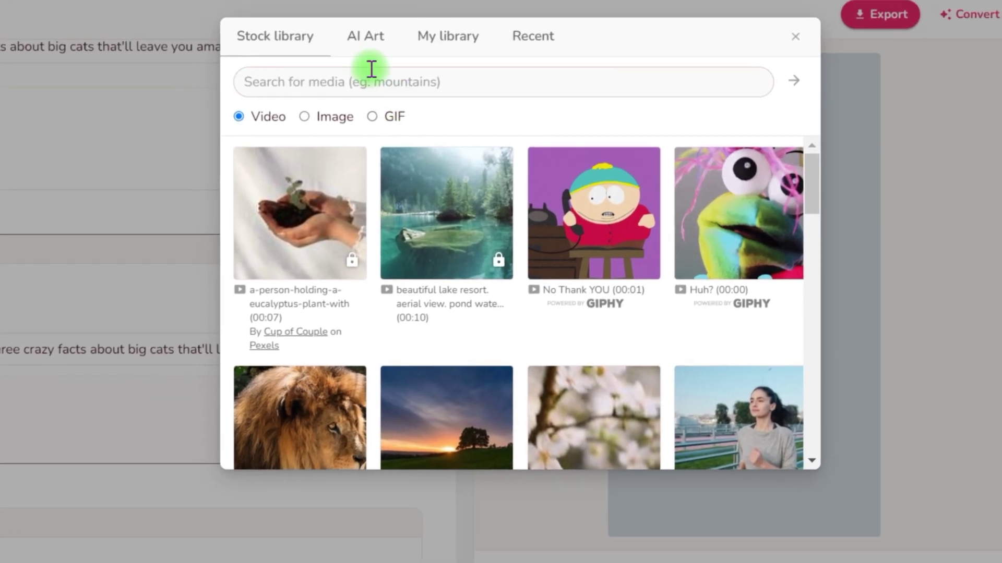
pyautogui.click(371, 80)
pyautogui.write('cheetah')
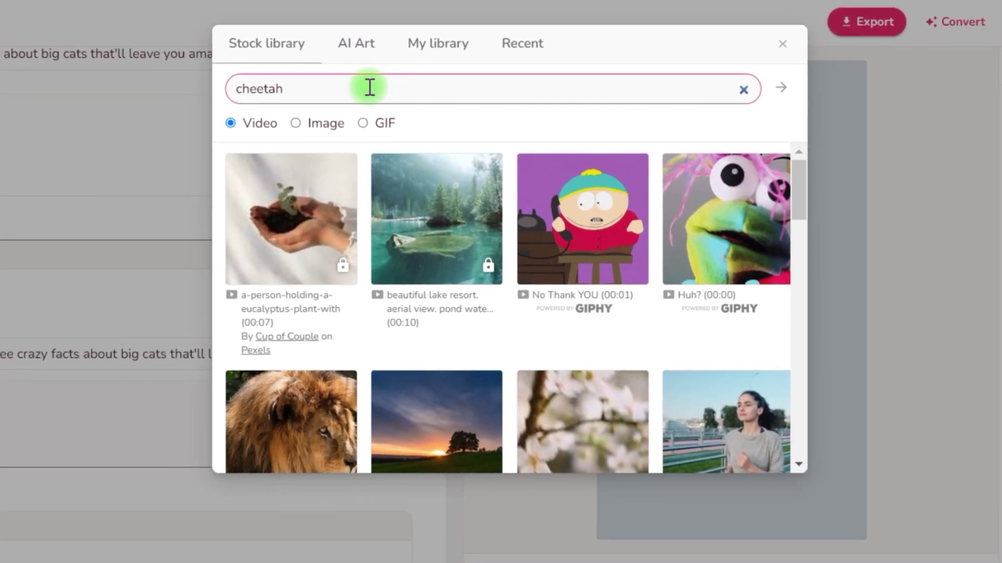
pyautogui.click(781, 88)
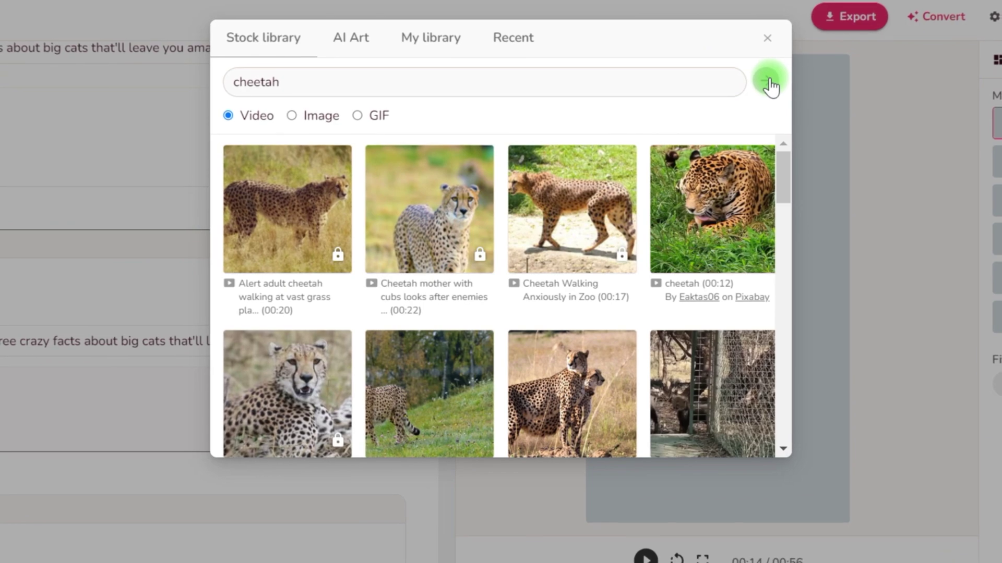
pyautogui.click(709, 201)
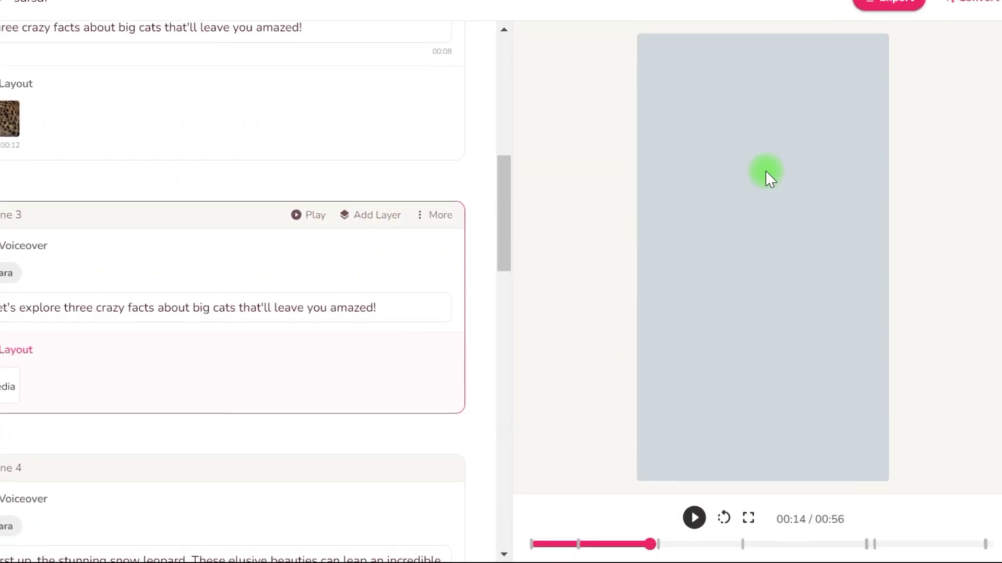
# - Fill the empty Scene 6 layout with the 14-second Pixabay clip from a stock video search for "cheetah"
pyautogui.scroll(-8, 310, 289)
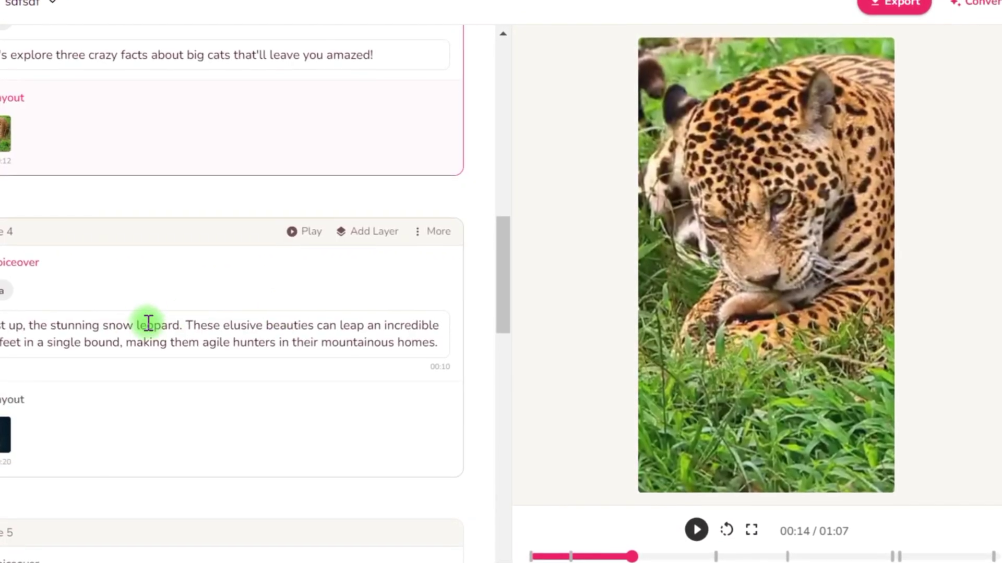
pyautogui.scroll(-5, 131, 332)
pyautogui.click(4, 475)
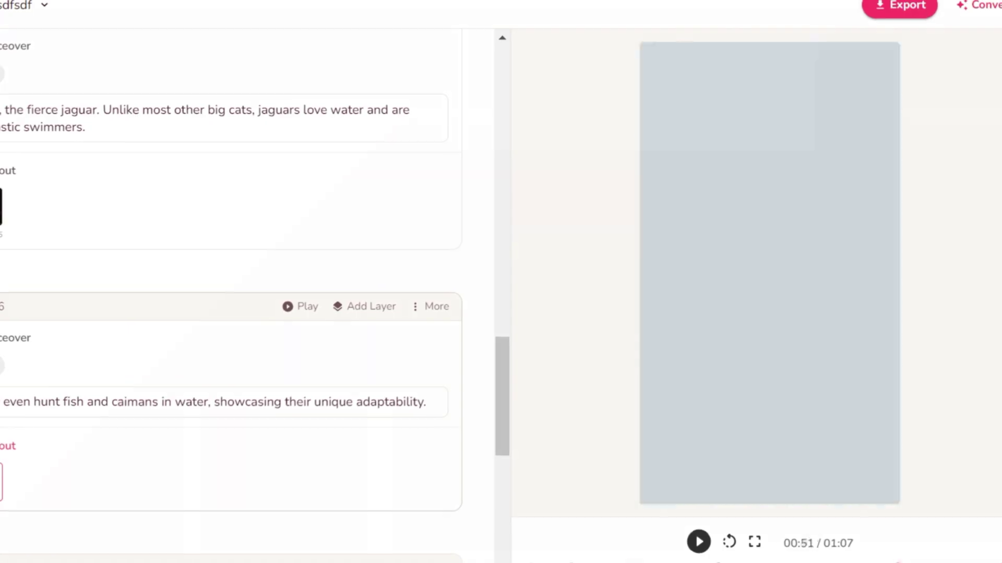
pyautogui.click(376, 81)
pyautogui.write('cheetah')
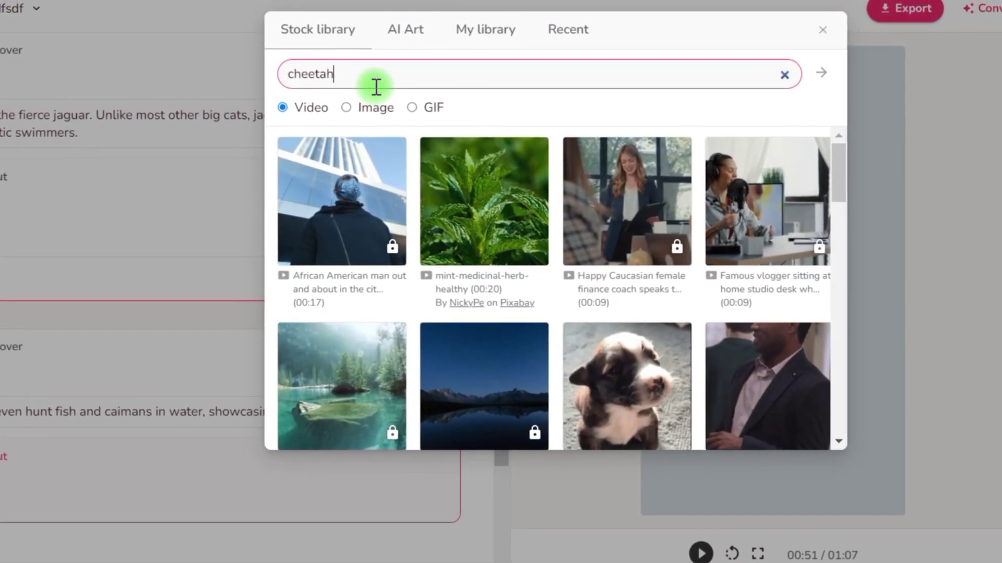
pyautogui.click(822, 74)
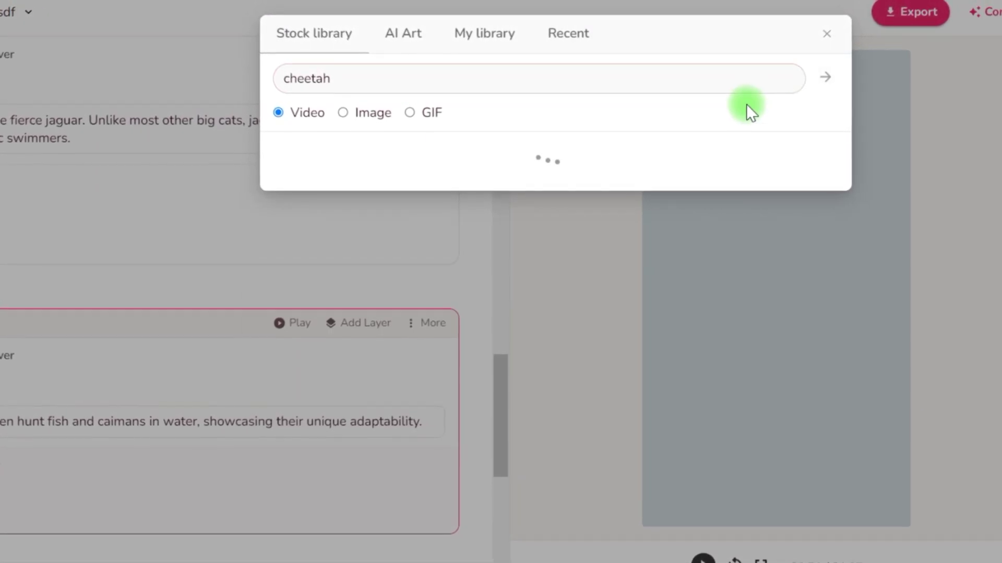
pyautogui.scroll(-5, 777, 235)
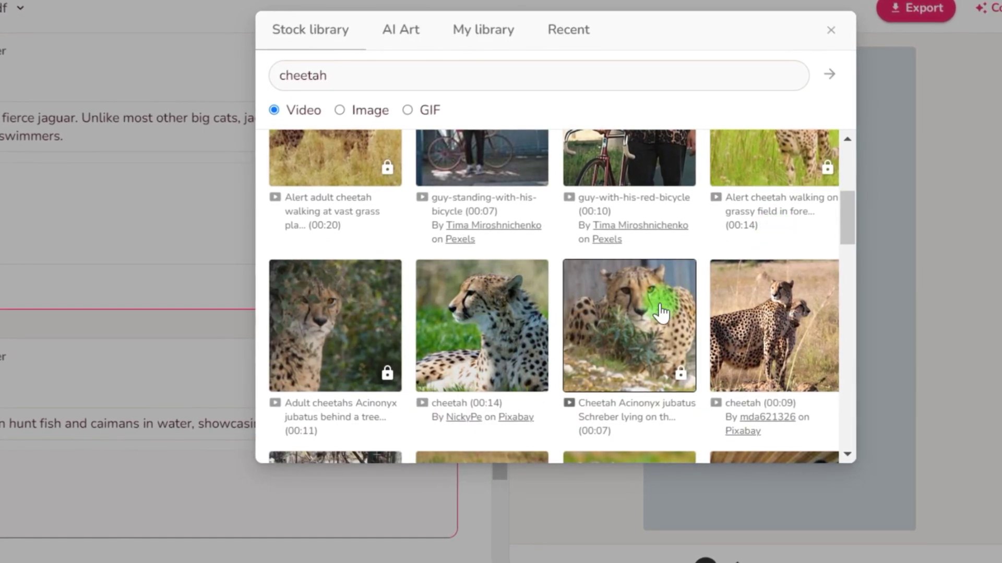
pyautogui.click(624, 323)
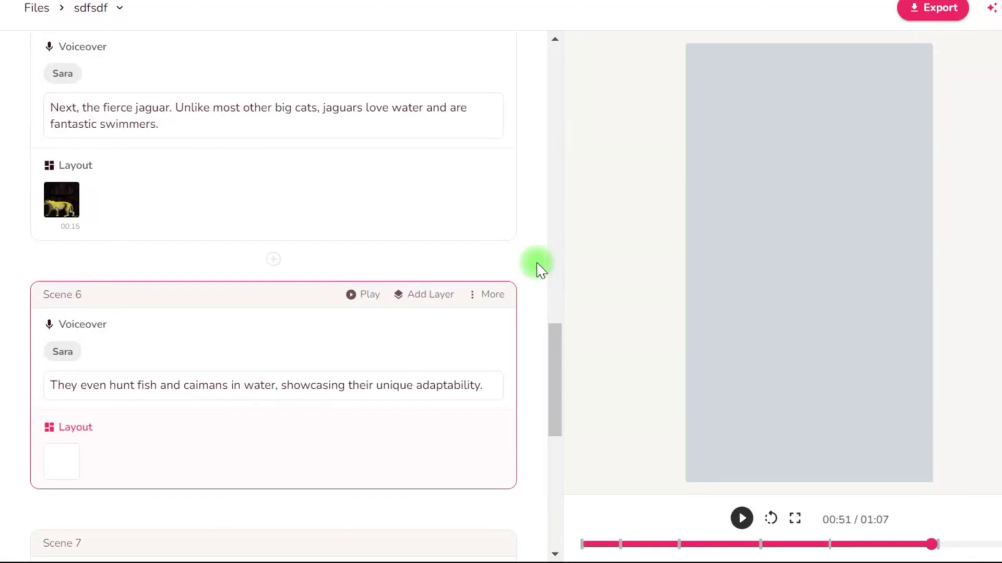
# - Fill the empty Scene 8 layout with the "a-pair-of-cheetah" Pexels clip from a stock video search for "cheetah"
pyautogui.scroll(-10, 286, 328)
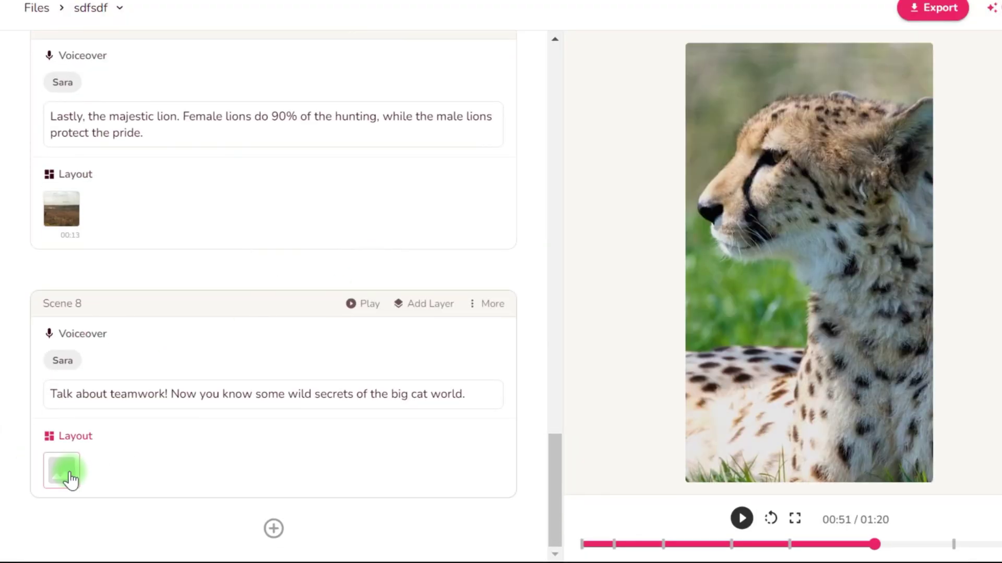
pyautogui.click(69, 478)
pyautogui.write('cheetah')
pyautogui.click(850, 67)
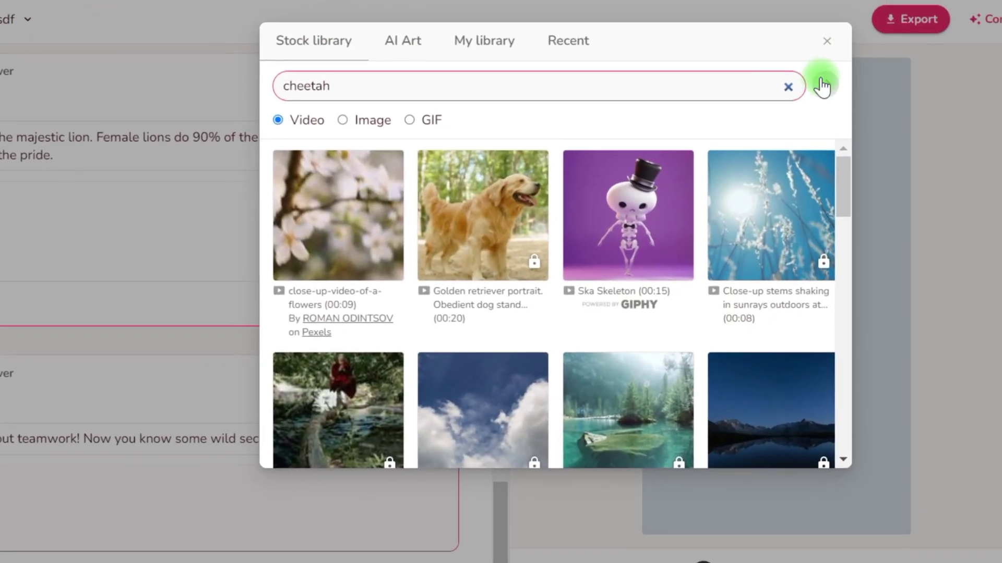
pyautogui.scroll(-8, 704, 234)
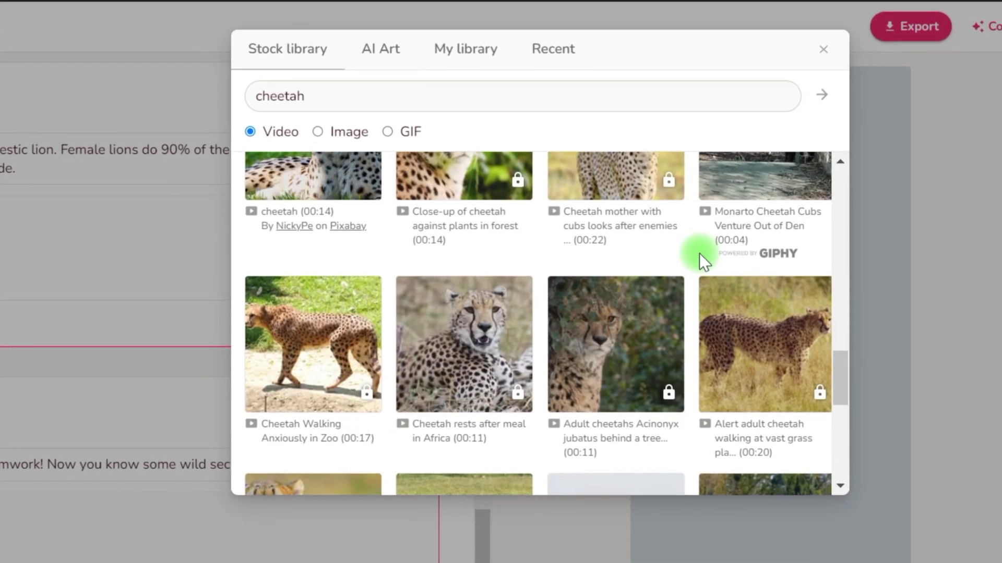
pyautogui.scroll(-5, 694, 258)
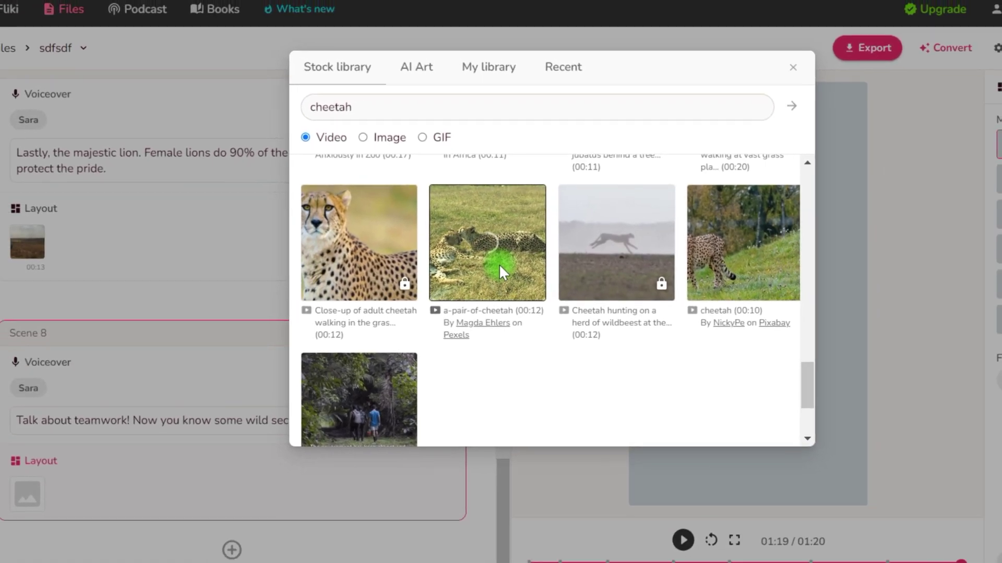
pyautogui.click(498, 264)
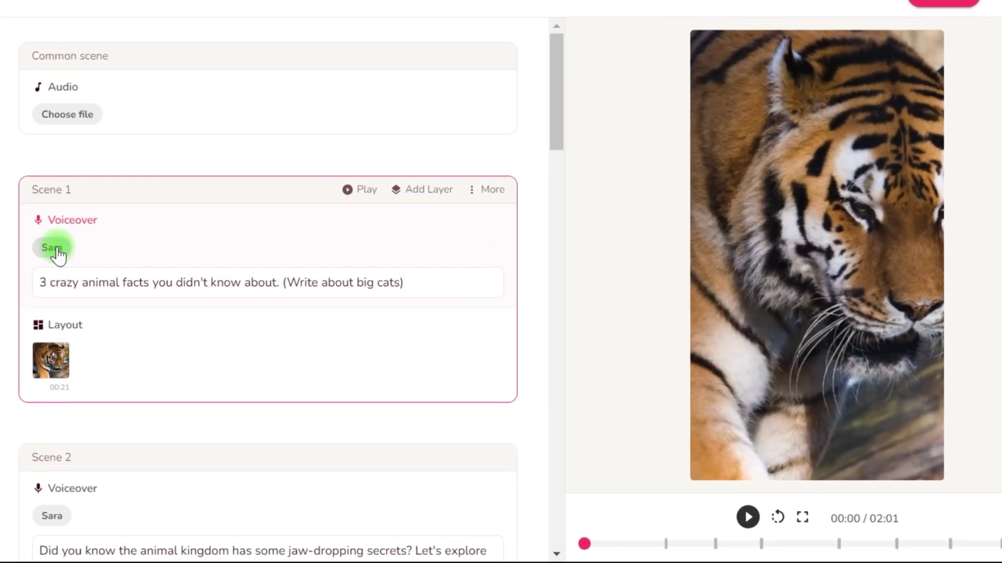
# - Change the Scene 1 voice to the male US English voice Davis and apply it to all the voiceovers
pyautogui.click(58, 280)
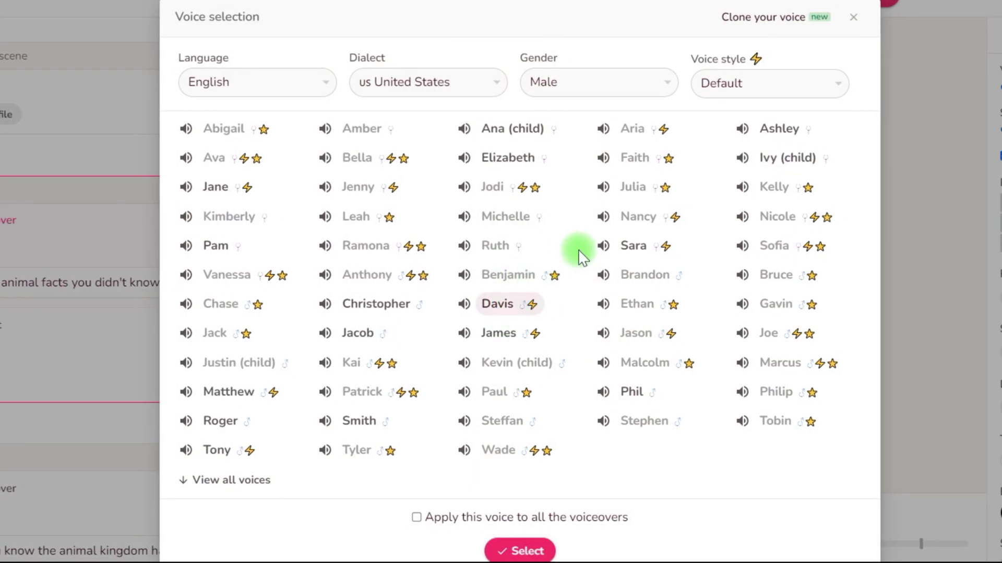
pyautogui.click(491, 518)
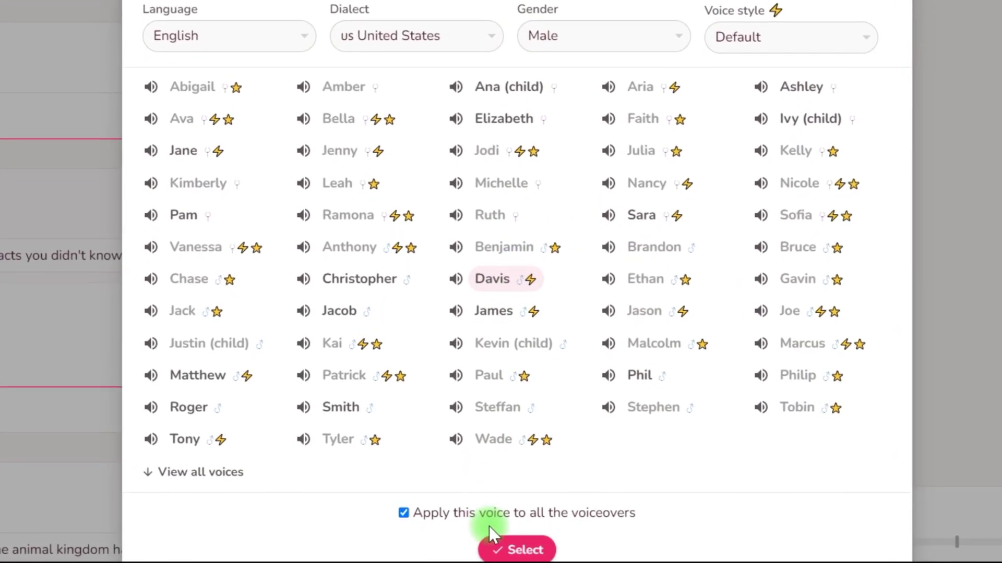
pyautogui.click(522, 550)
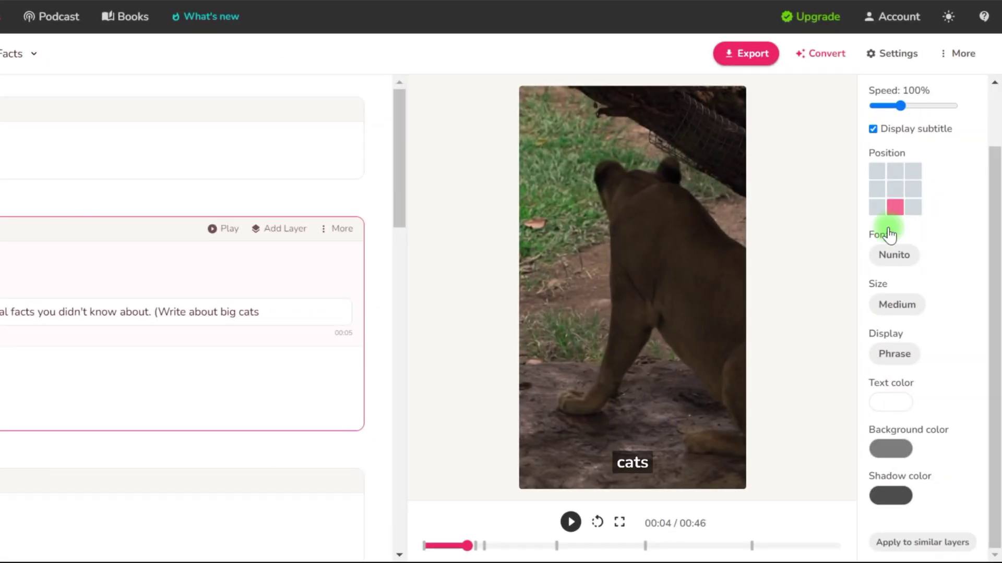
# - Set the subtitle text color to blue and the subtitle background to black with an alpha of 45
pyautogui.click(891, 402)
pyautogui.click(925, 237)
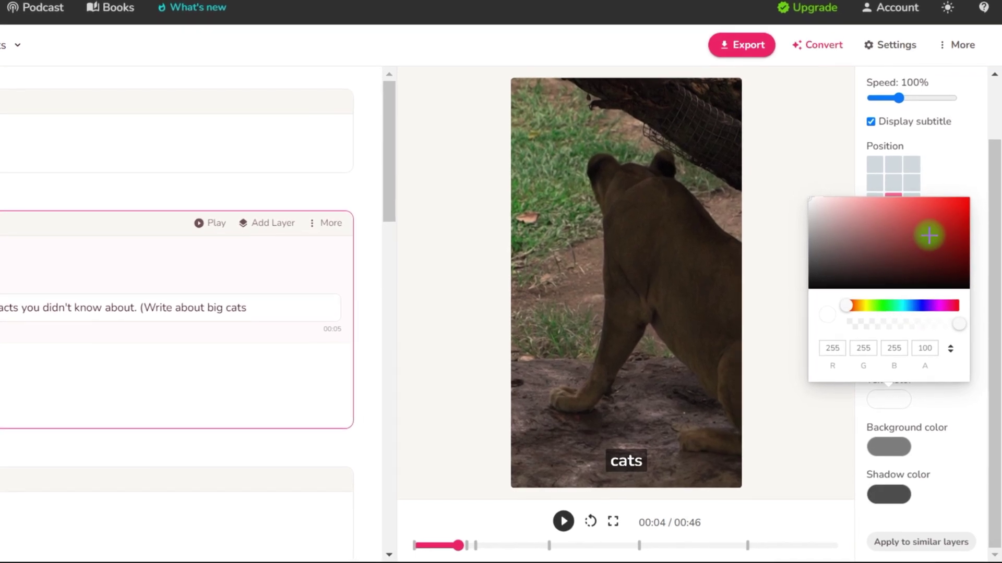
pyautogui.click(919, 310)
pyautogui.click(952, 230)
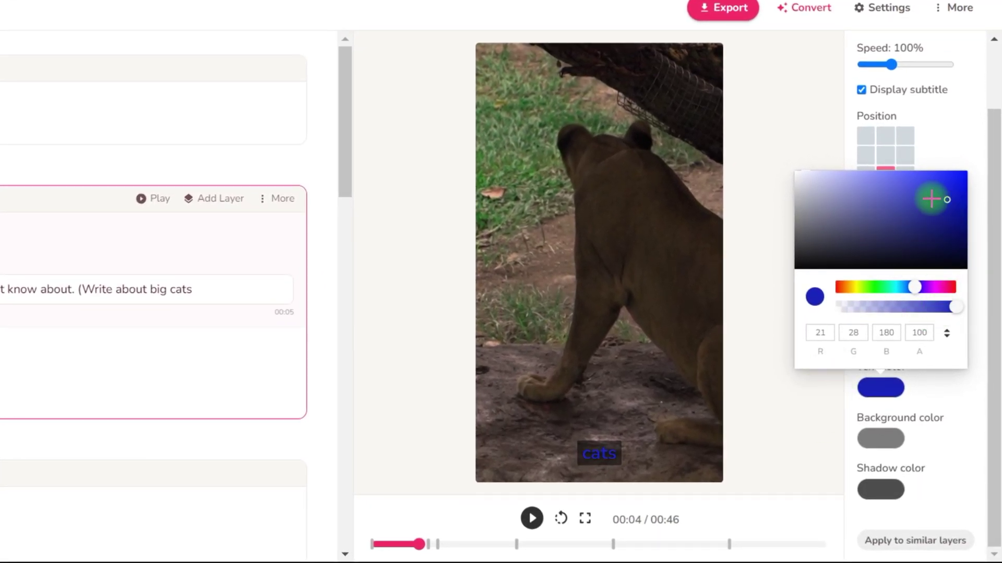
pyautogui.click(884, 452)
pyautogui.click(899, 357)
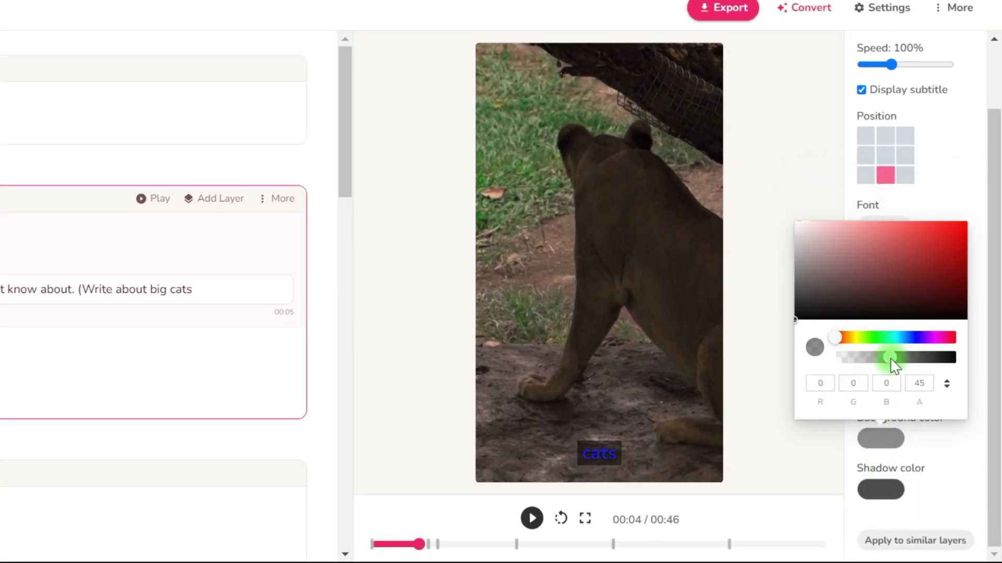
pyautogui.click(777, 370)
# - Set the subtitle font to Averia Libre and apply the subtitle styling to similar layers
pyautogui.click(898, 228)
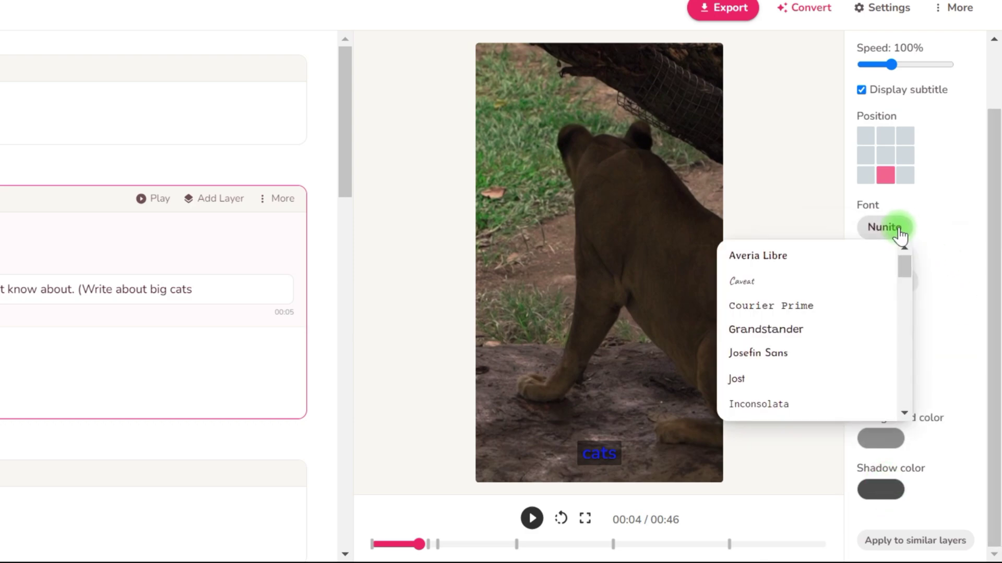
pyautogui.moveTo(904, 270)
pyautogui.mouseDown()
pyautogui.moveTo(901, 354)
pyautogui.moveTo(901, 259)
pyautogui.mouseUp()
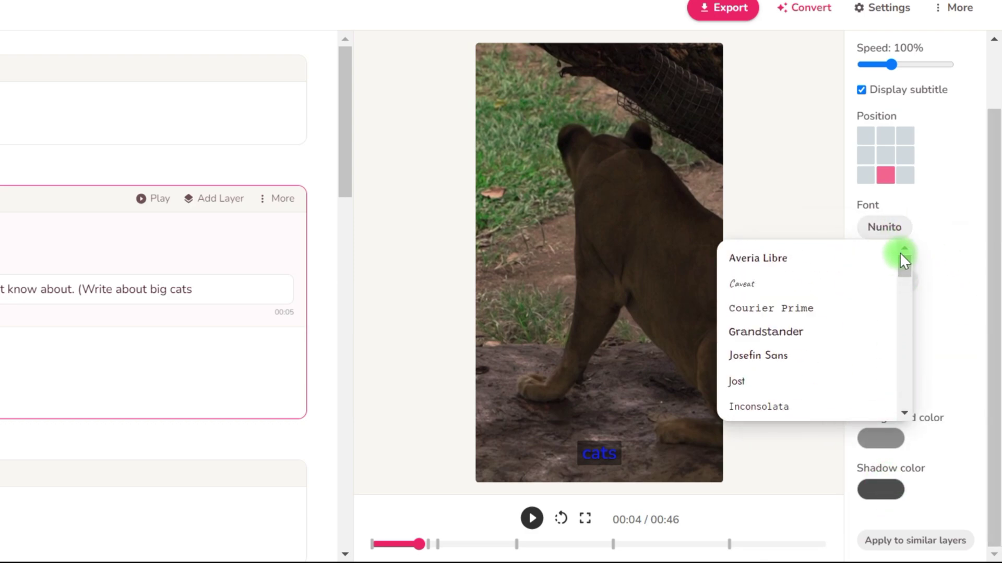
pyautogui.click(834, 258)
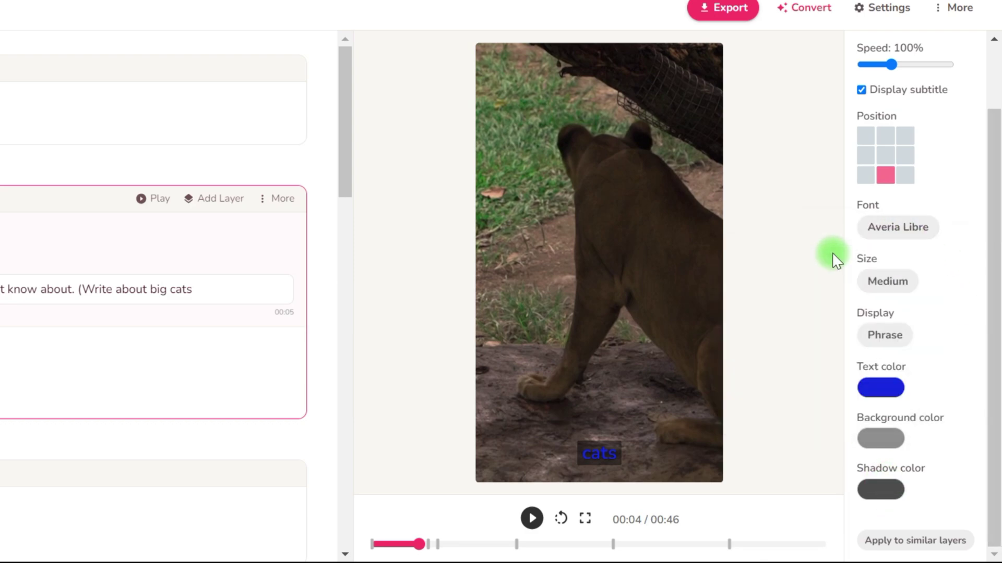
pyautogui.click(930, 542)
pyautogui.click(486, 53)
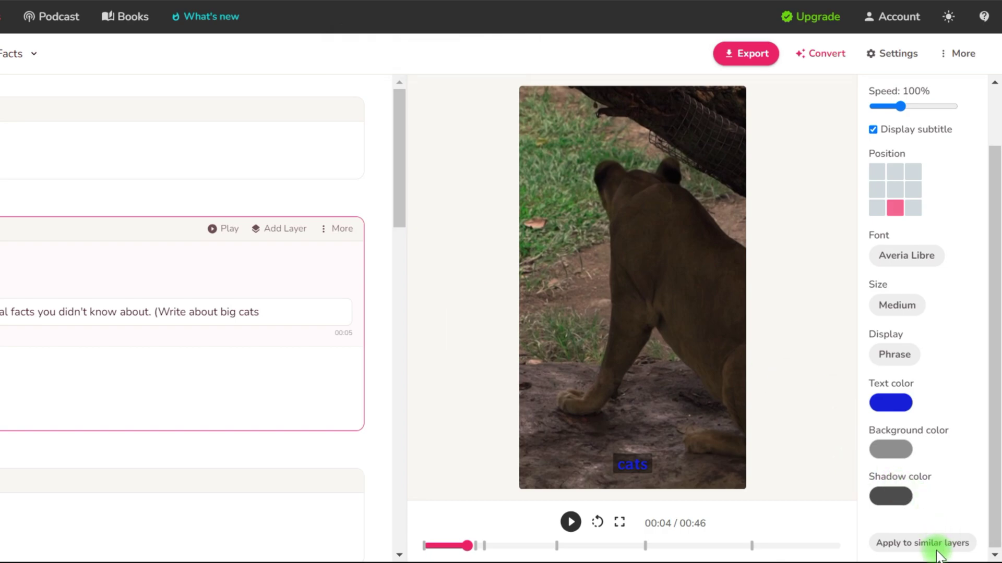
# - Export the finished Animal Facts video and dismiss the site's notification request
pyautogui.click(746, 54)
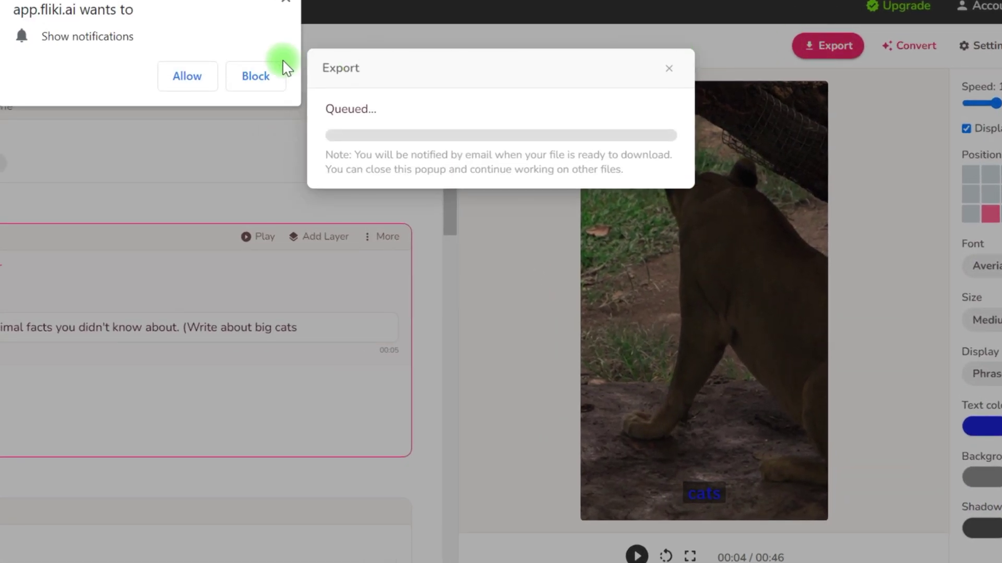
pyautogui.click(282, 68)
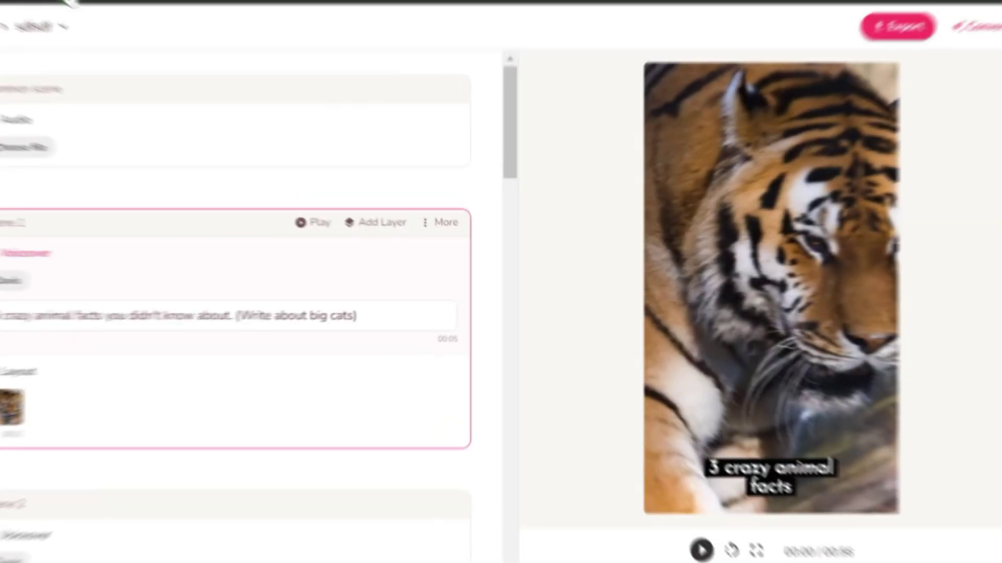
# - Return to the file list and create a new English video file named "Historical facts"
pyautogui.click(108, 24)
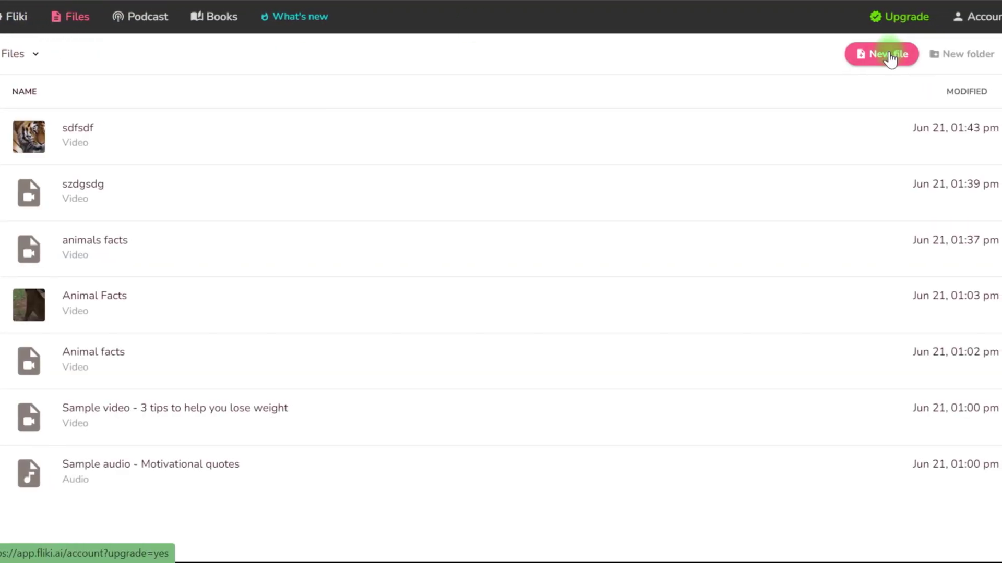
pyautogui.click(888, 57)
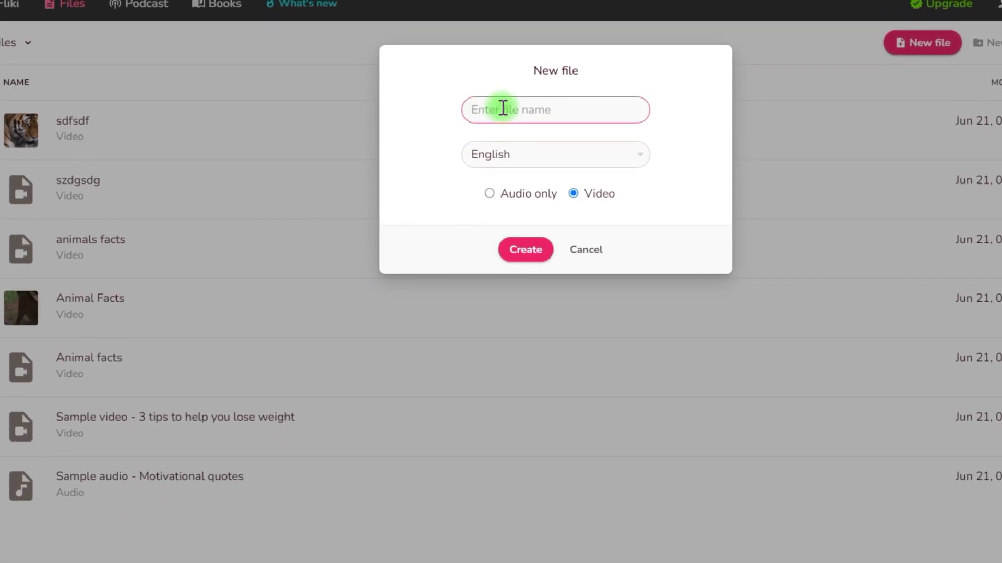
pyautogui.write('Historical facts')
pyautogui.click(519, 253)
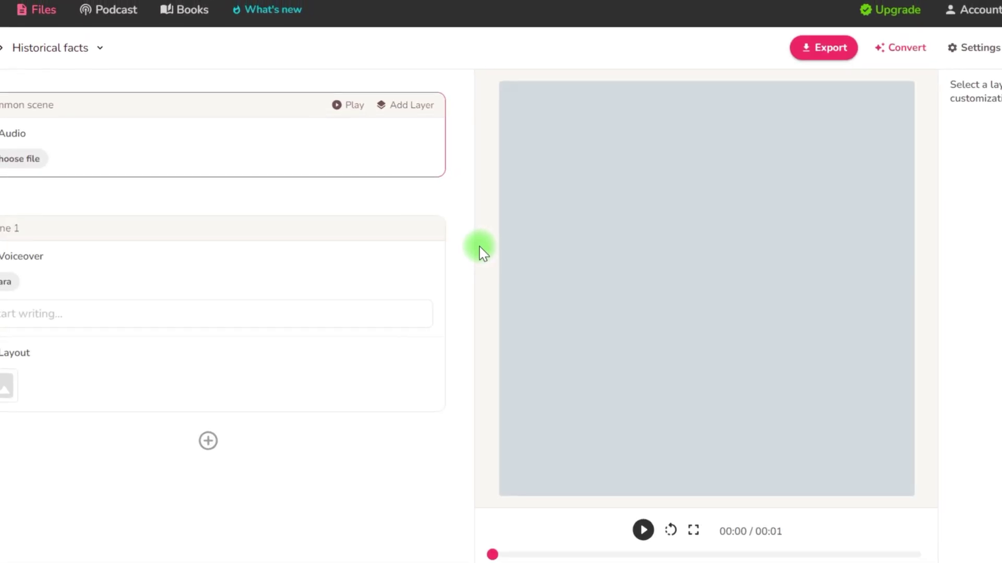
# - Switch the video to portrait format and generate a short video from the idea "Weird historical facts about America"
pyautogui.click(952, 58)
pyautogui.click(652, 188)
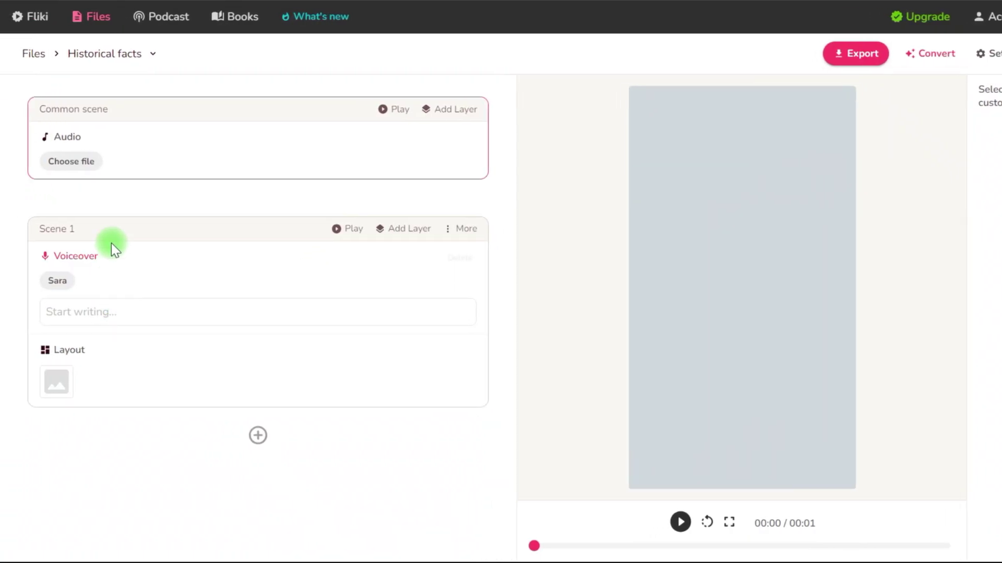
pyautogui.click(939, 82)
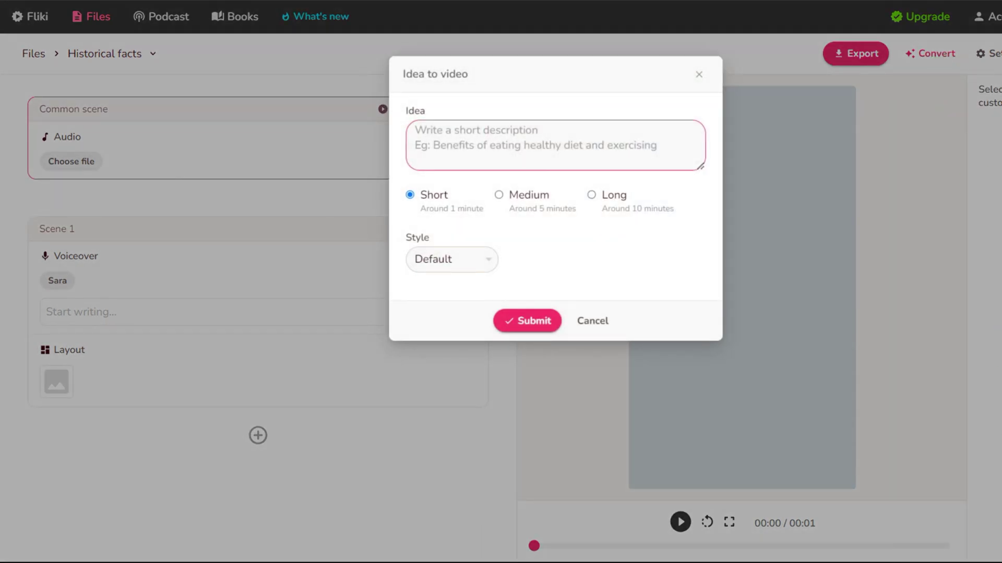
pyautogui.click(600, 144)
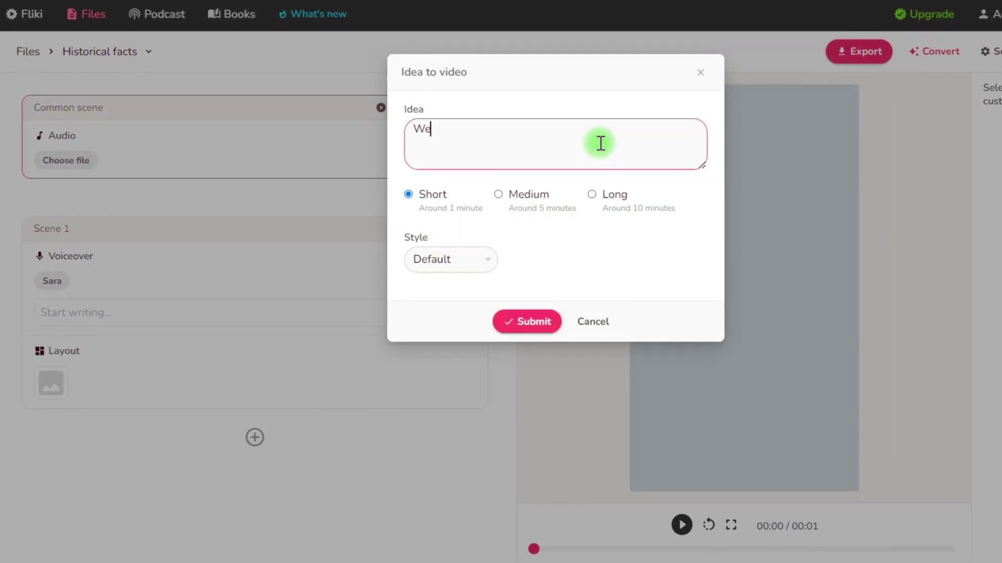
pyautogui.write('ird')
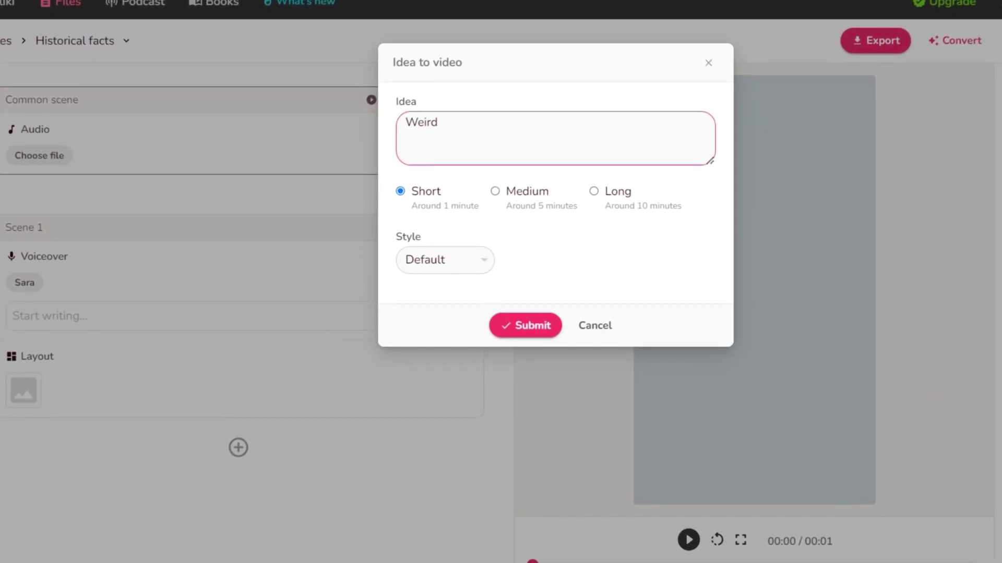
pyautogui.write(' historical facts about America')
pyautogui.moveTo(598, 123); pyautogui.dragTo(389, 124)
pyautogui.click(597, 123)
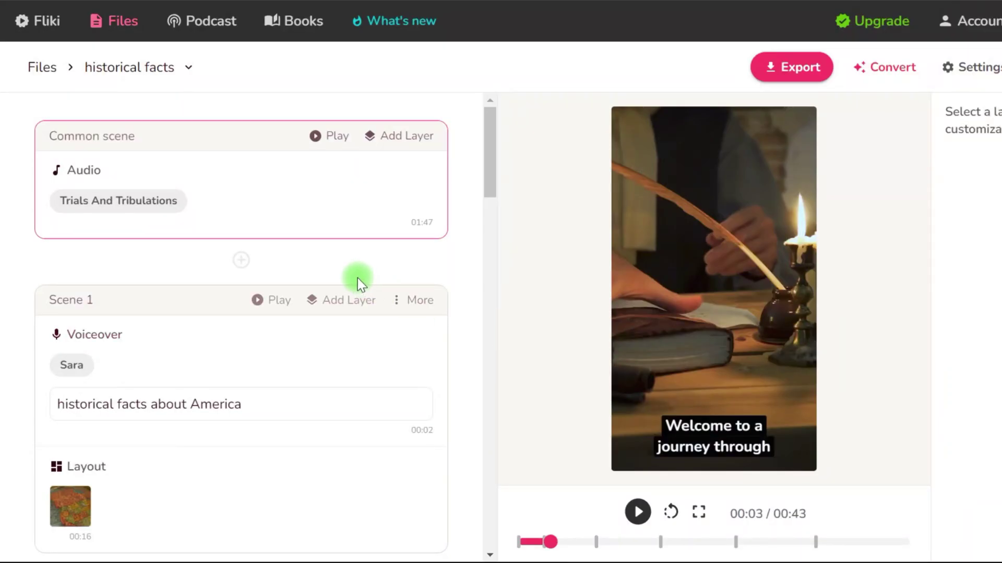
# - Review the generated scenes and change the voice to Davis, applying it to all the voiceovers
pyautogui.scroll(-20, 350, 274)
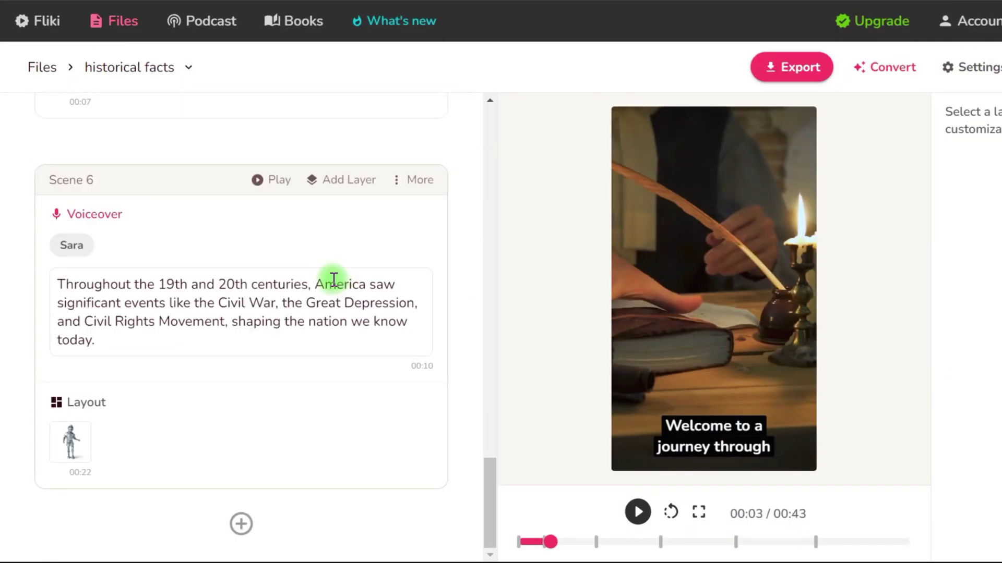
pyautogui.scroll(20, 334, 279)
pyautogui.click(80, 371)
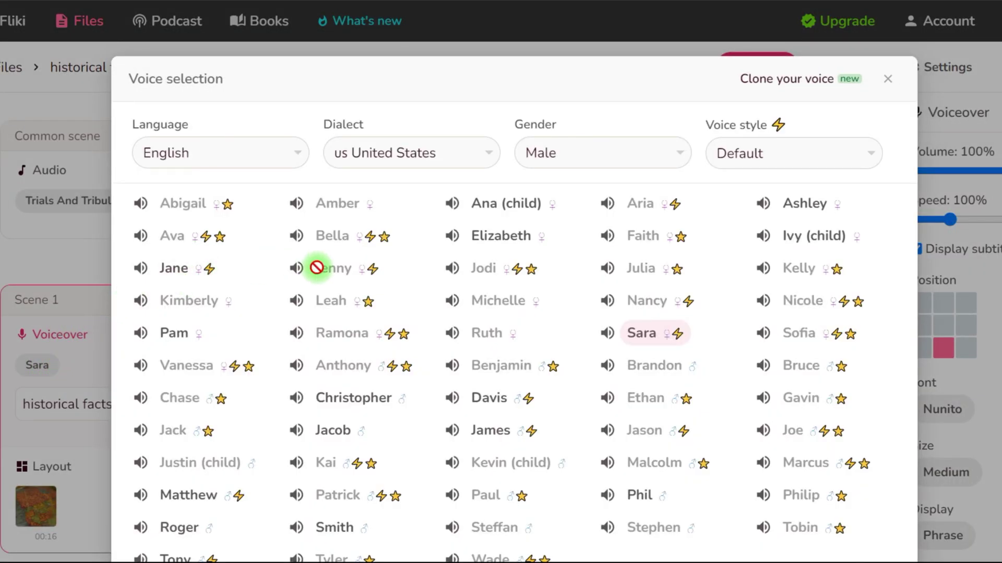
pyautogui.click(504, 408)
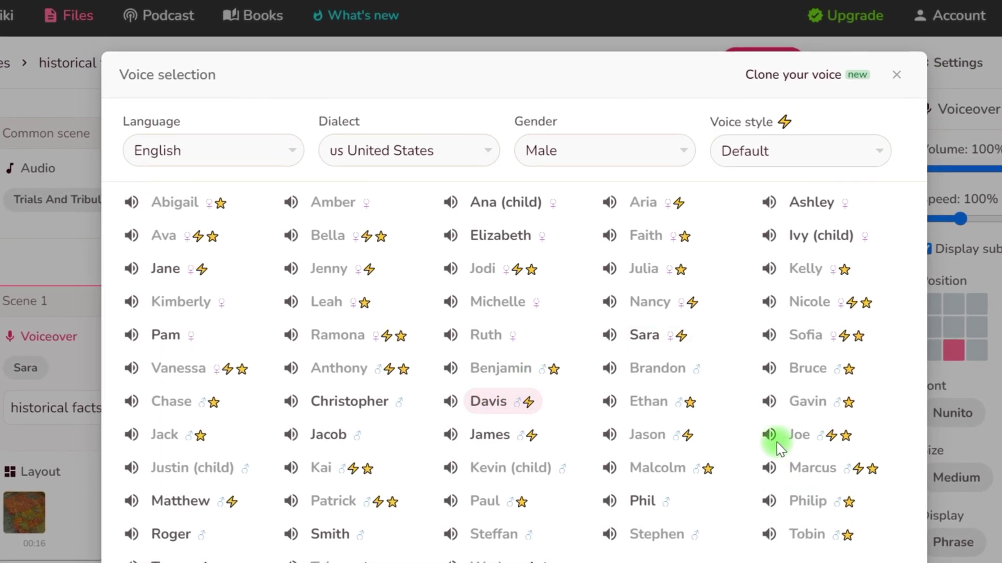
pyautogui.scroll(-4, 619, 475)
pyautogui.click(432, 451)
pyautogui.click(501, 491)
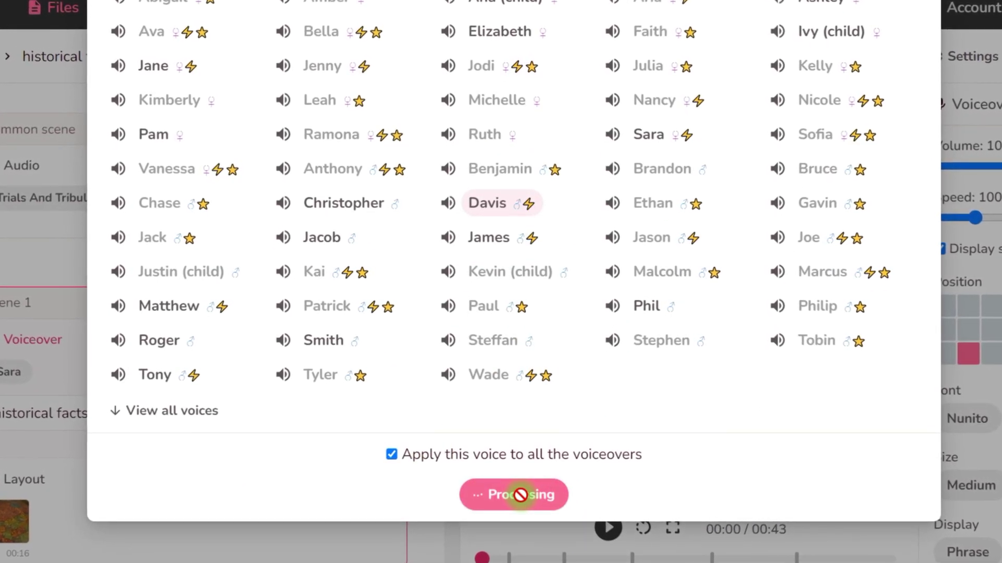
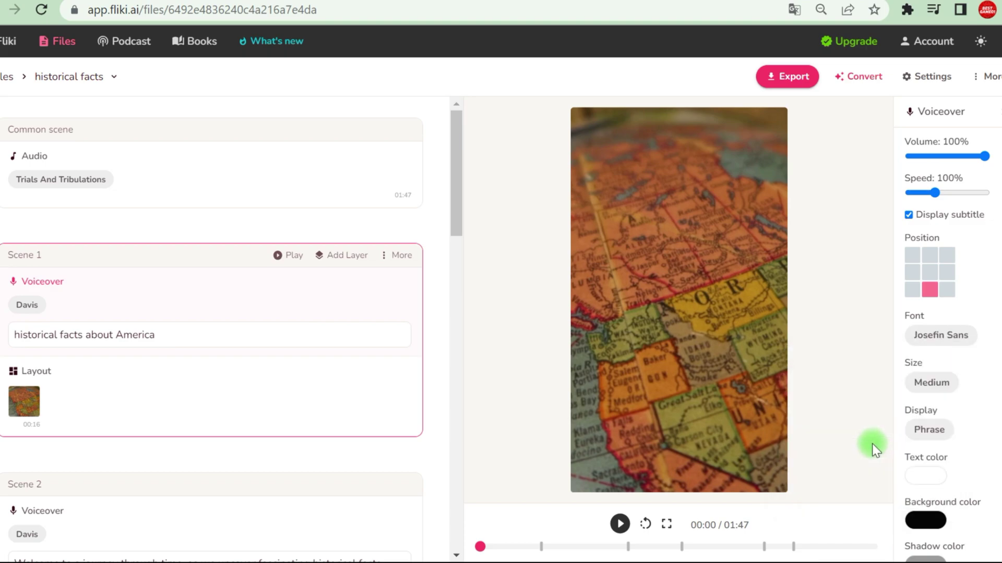
# - Set the Scene 1 subtitle display mode to Word
pyautogui.click(934, 432)
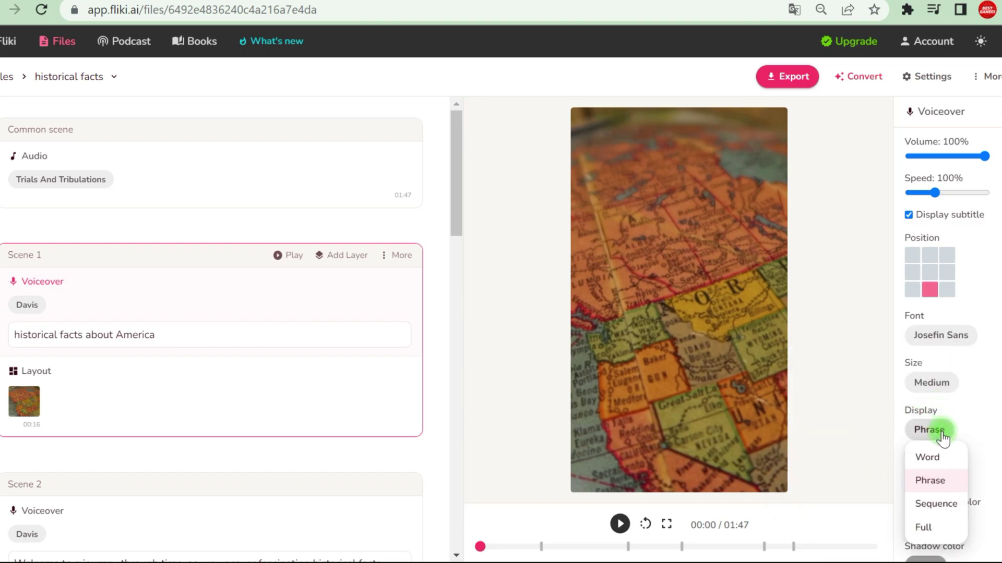
pyautogui.click(941, 435)
pyautogui.click(941, 435)
pyautogui.click(931, 457)
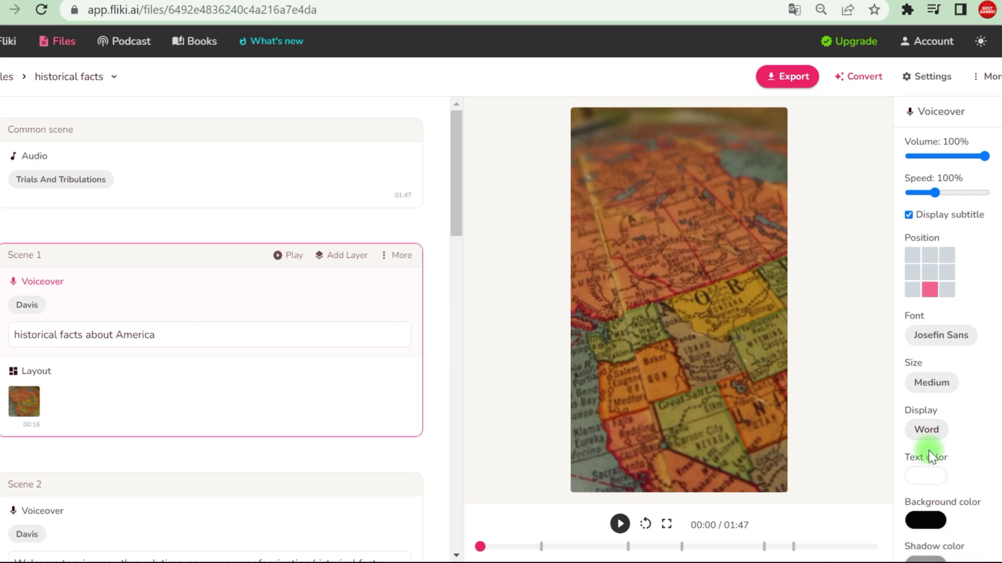
# - Try blue as the subtitle text color and set it back to white
pyautogui.scroll(-2, 965, 381)
pyautogui.click(931, 412)
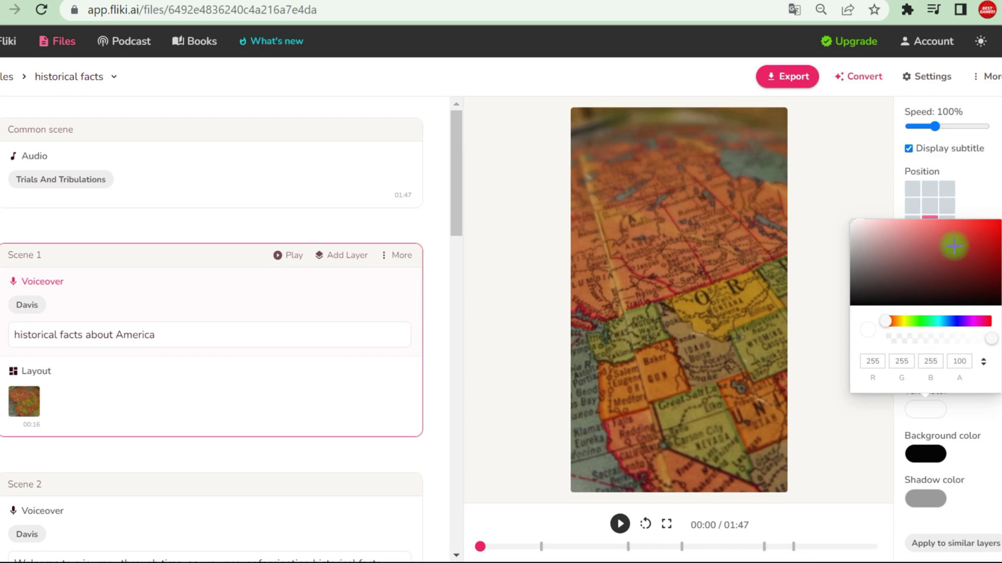
pyautogui.click(953, 246)
pyautogui.click(956, 322)
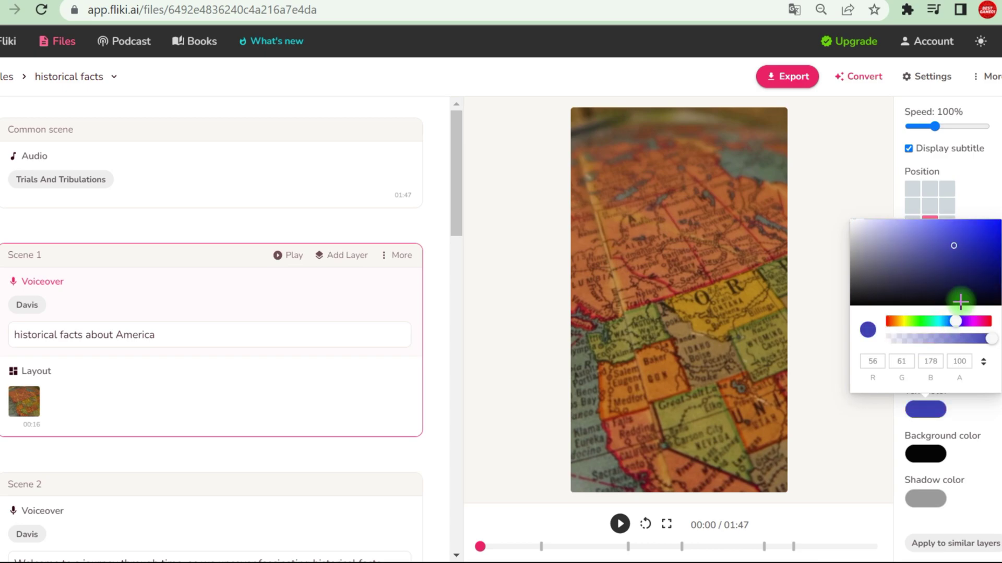
pyautogui.click(983, 238)
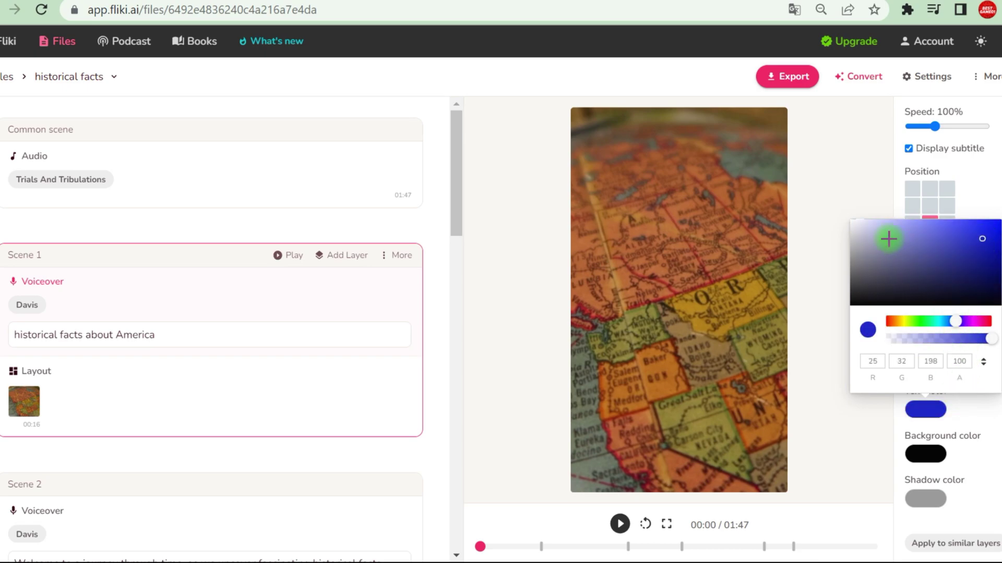
pyautogui.moveTo(893, 242); pyautogui.dragTo(849, 224)
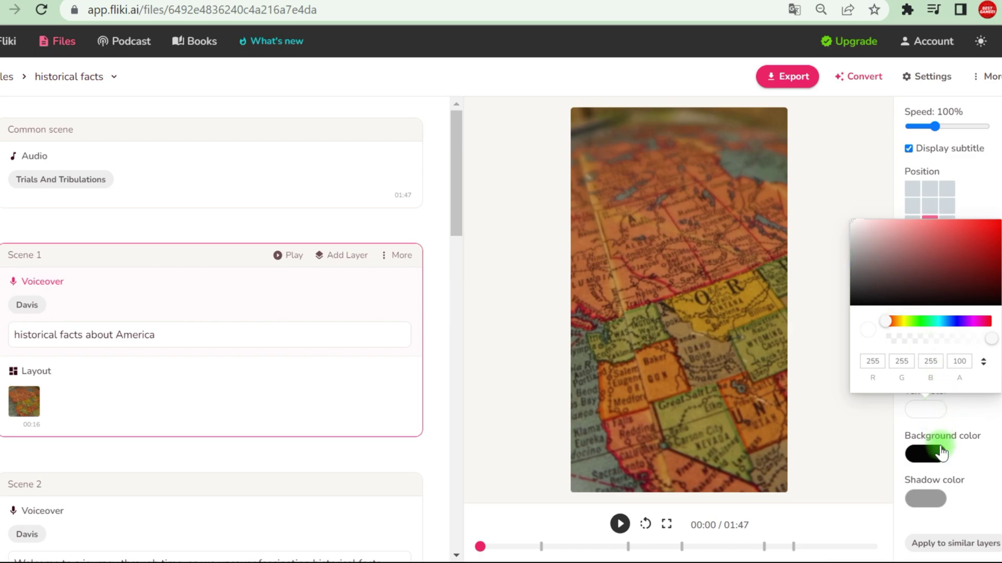
# - Set the subtitle background color to dark blue
pyautogui.click(921, 462)
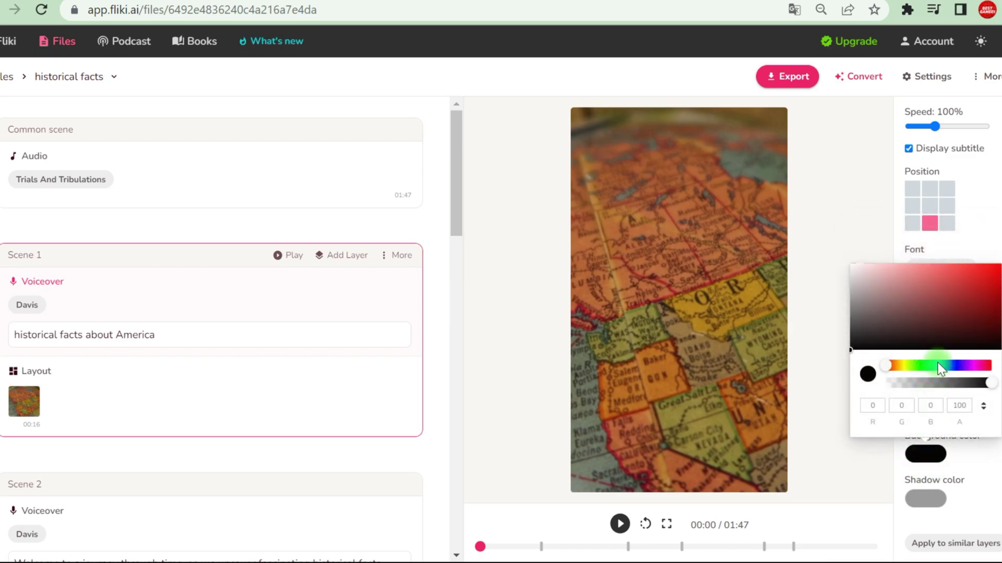
pyautogui.click(948, 304)
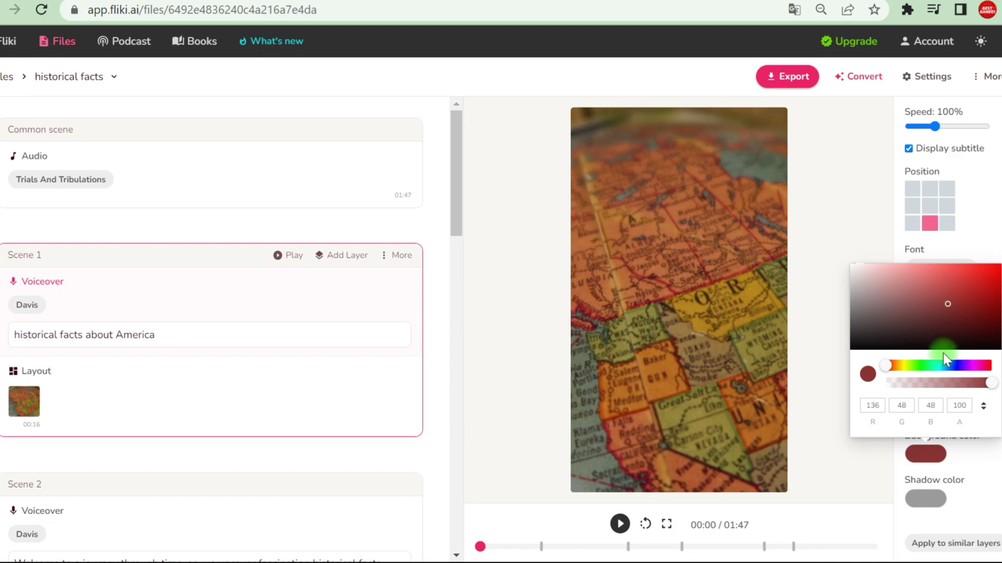
pyautogui.click(956, 367)
pyautogui.click(939, 469)
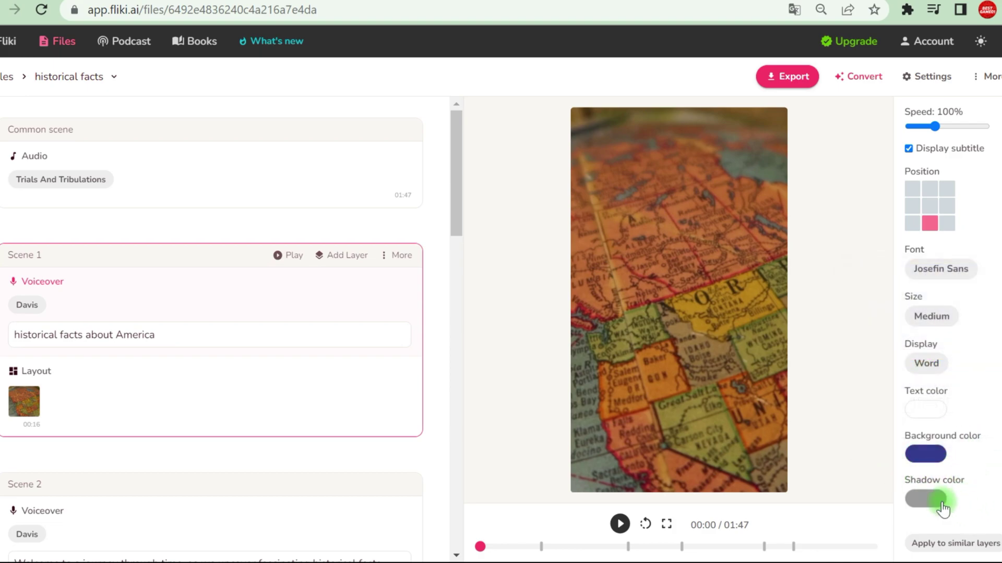
# - Apply the subtitle settings to all voiceover layers in the file and start exporting the video
pyautogui.click(958, 544)
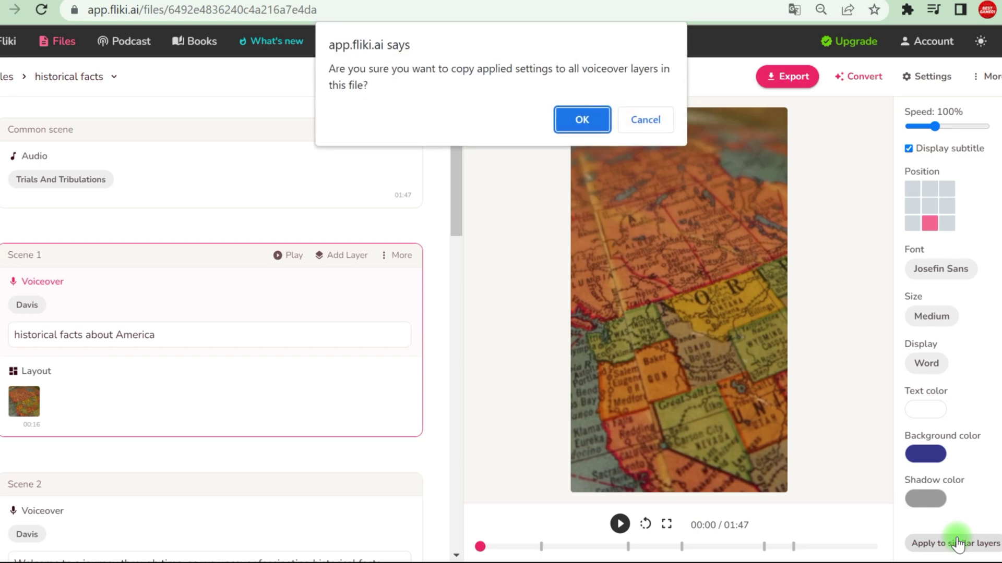
pyautogui.click(578, 123)
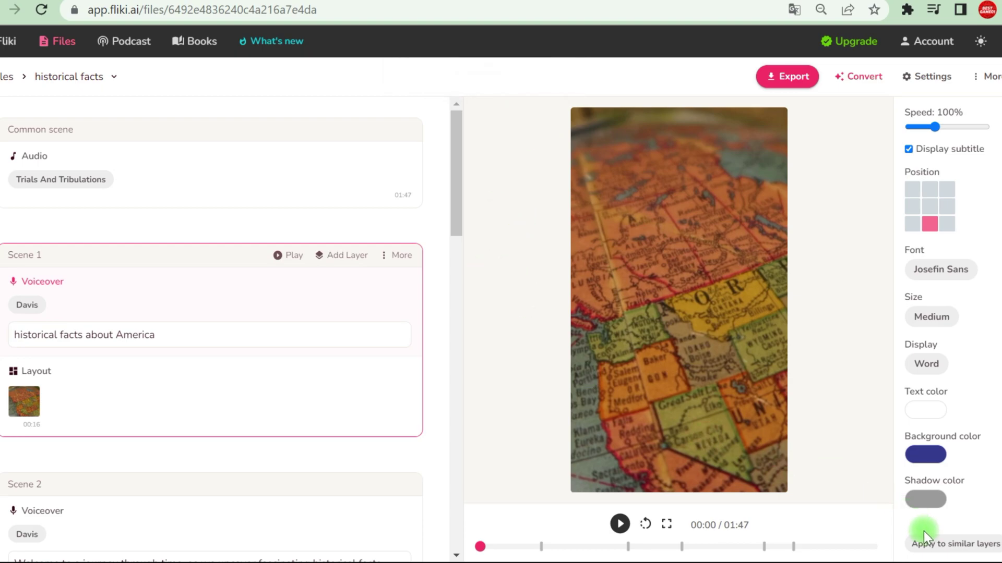
pyautogui.click(789, 74)
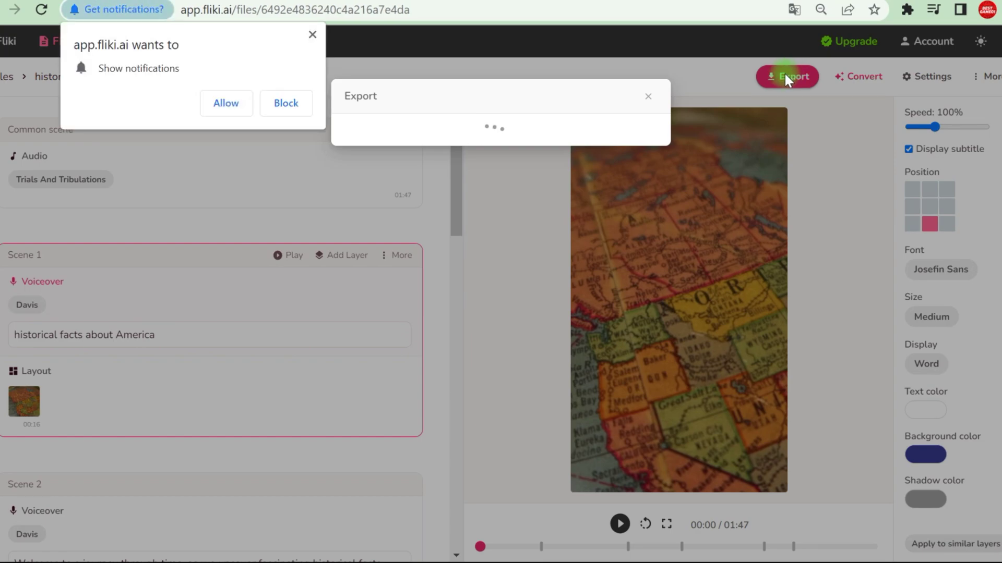